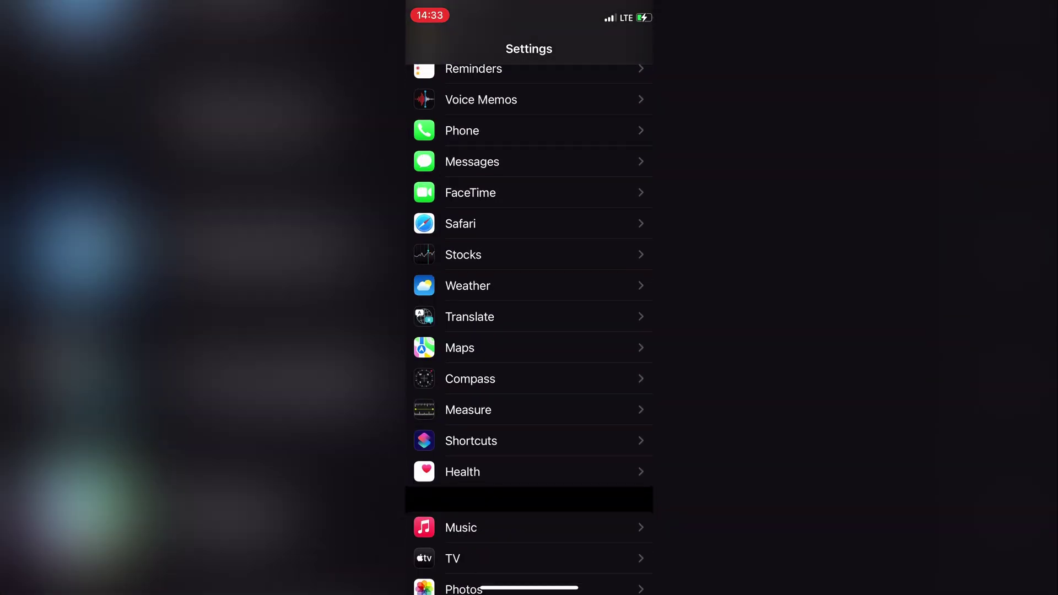
Under Camera > Record Video, keep 4K at 30 fps and switch on HDR Video.
scroll(529, 330, "down", 5)
left_click(465, 291)
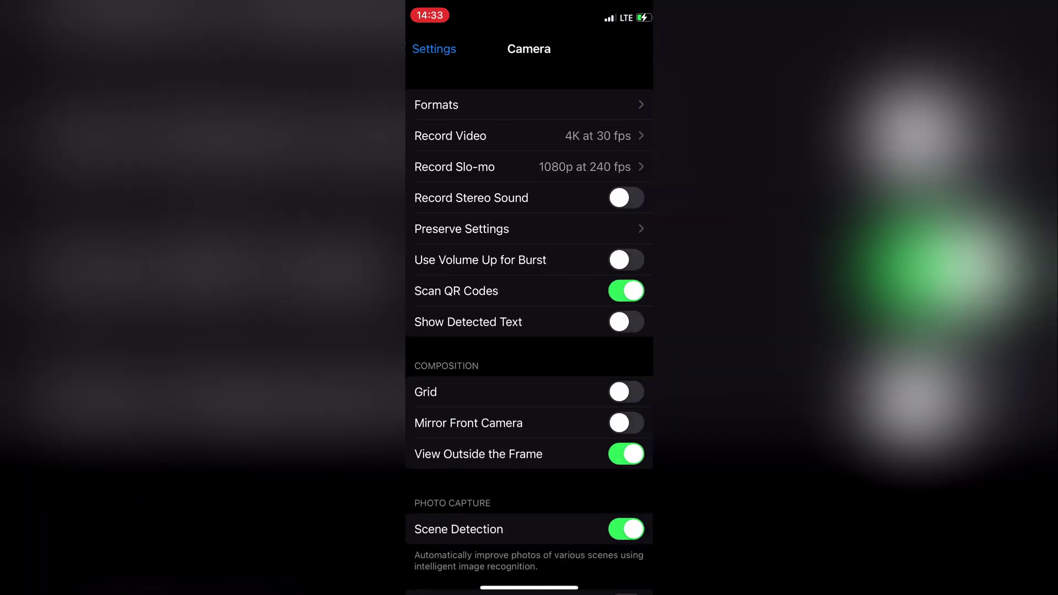
scroll(529, 330, "down", 1)
left_click(451, 112)
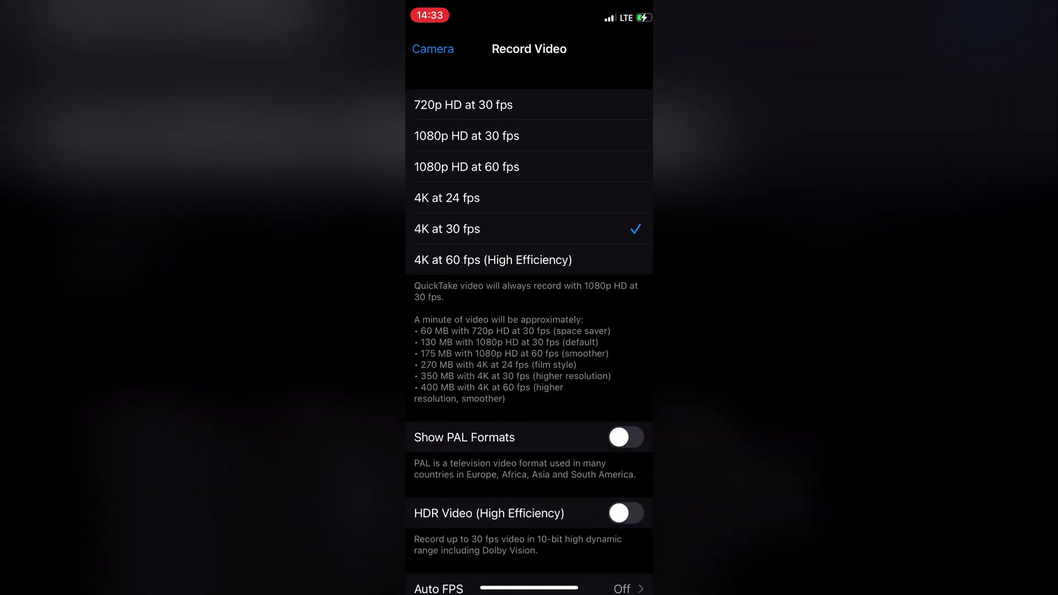
scroll(529, 330, "down", 2)
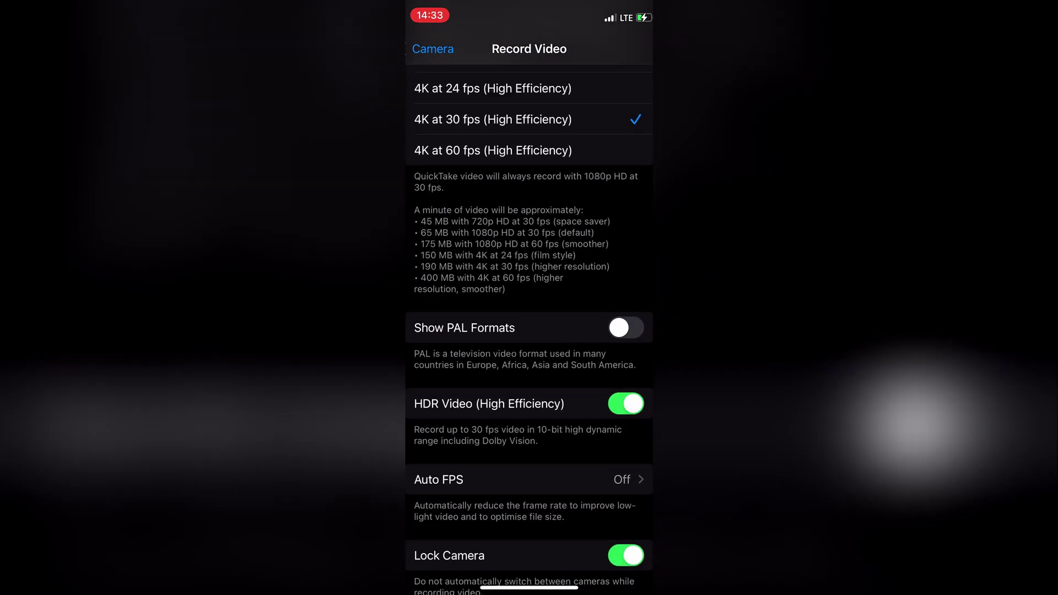
scroll(529, 330, "up", 3)
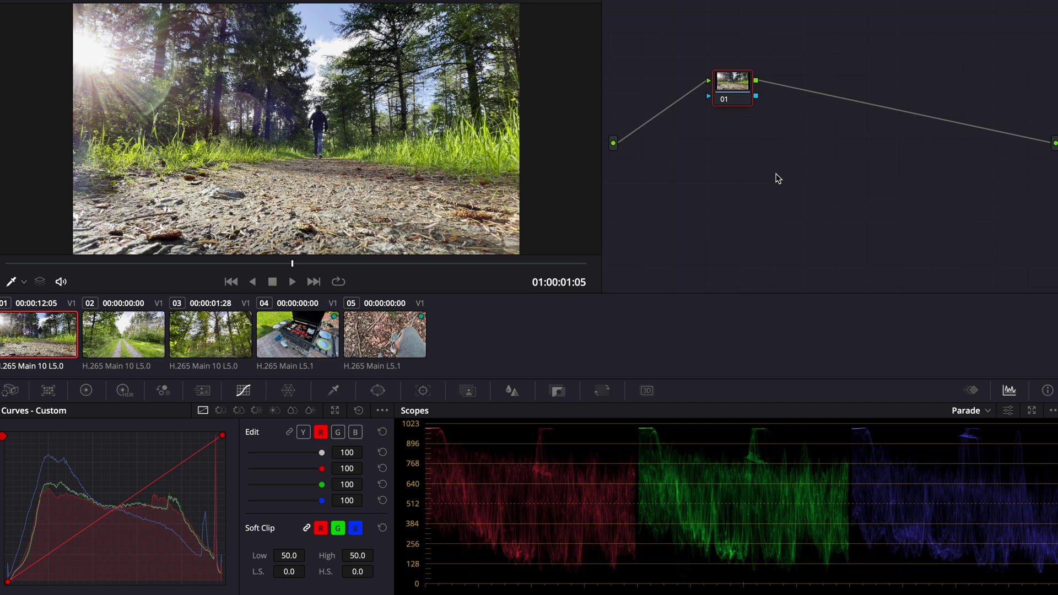
Preview clip 05, then return to clip 04, the grill shot.
left_click(333, 345)
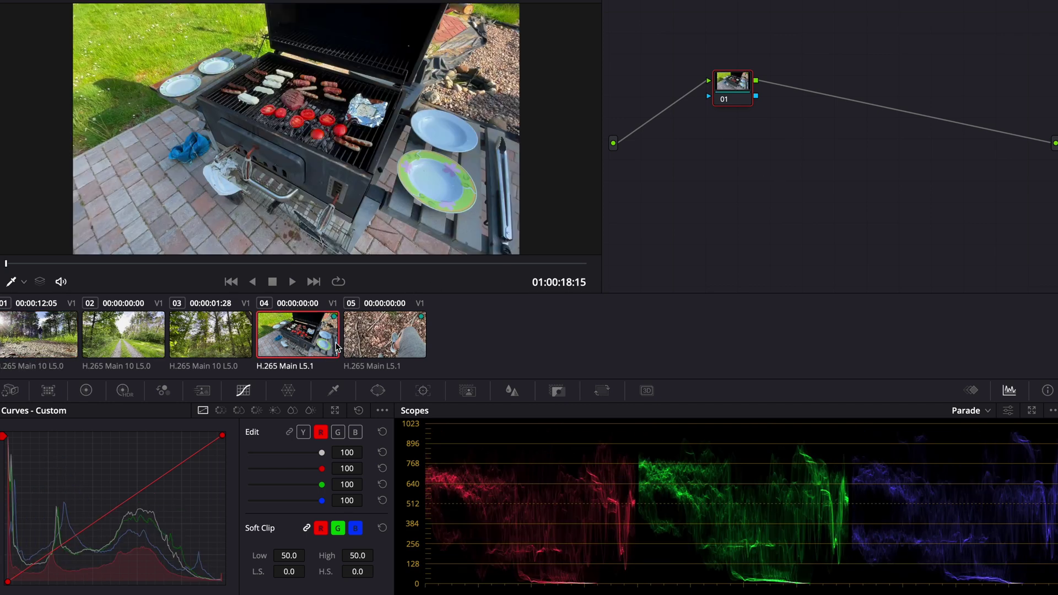
left_click(363, 347)
left_click(330, 344)
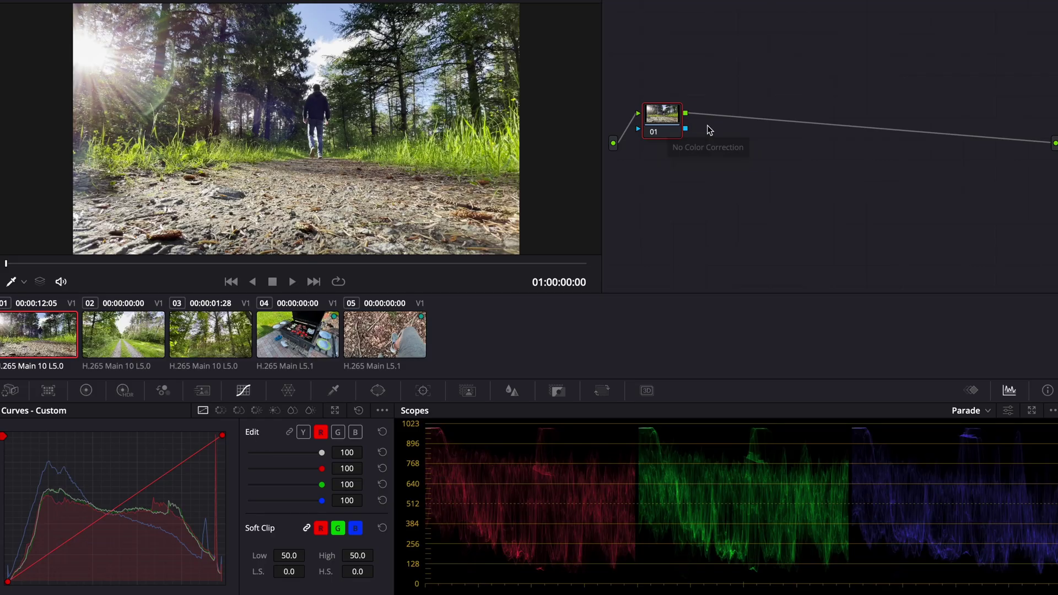
Add serial node 02 and parallel node 03, then serial nodes 05 and 06 after the mixer.
key("alt+s")
key("alt+p")
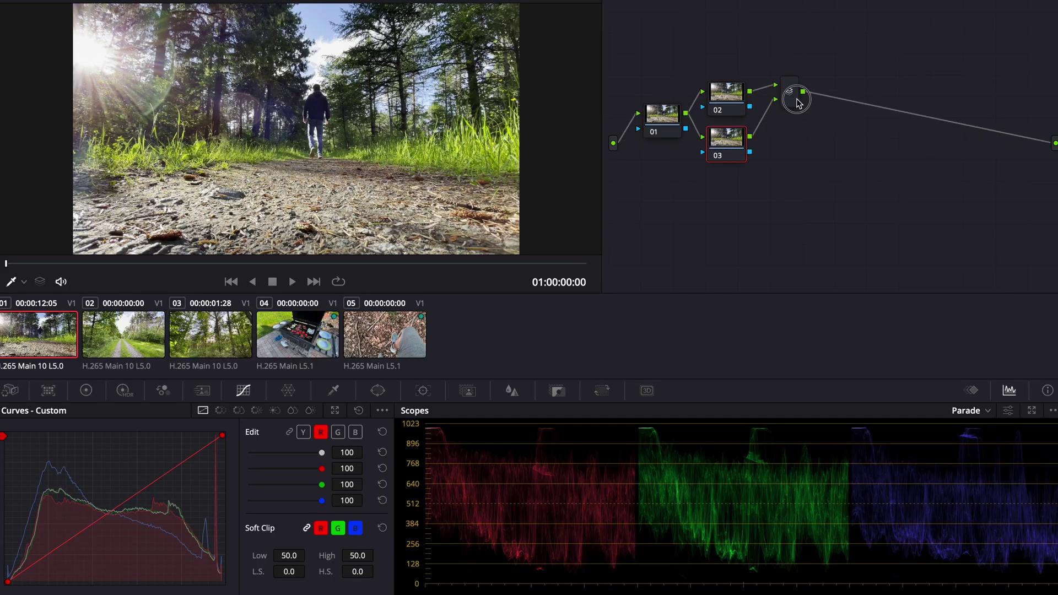
left_click(789, 102)
key("alt+s")
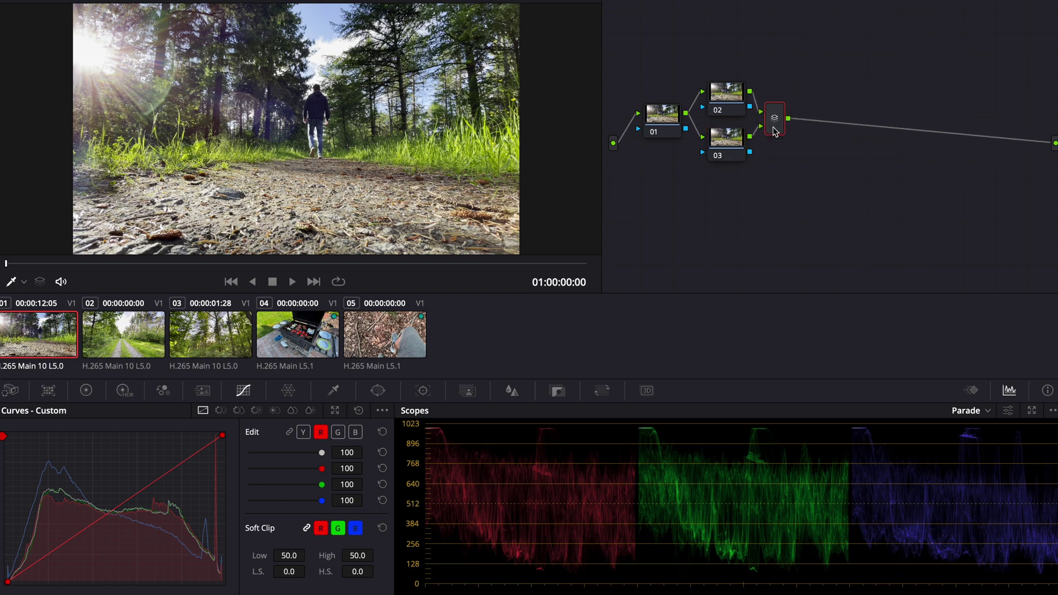
key("alt+s")
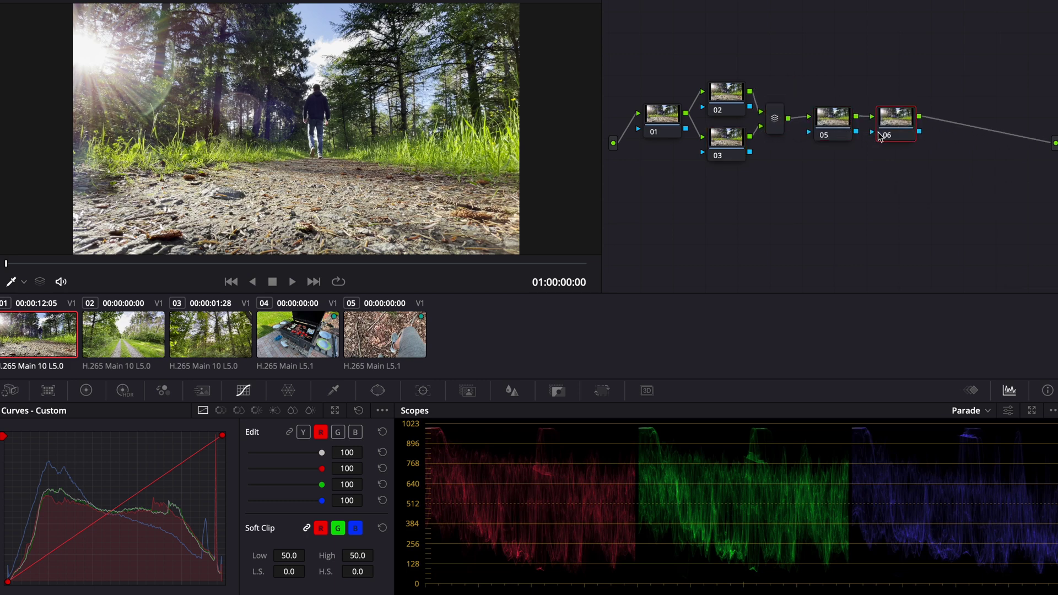
Apply Color Space Transform to node 06 with input Rec.2020 and input gamma Rec.2100 HLG.
left_click(944, 6)
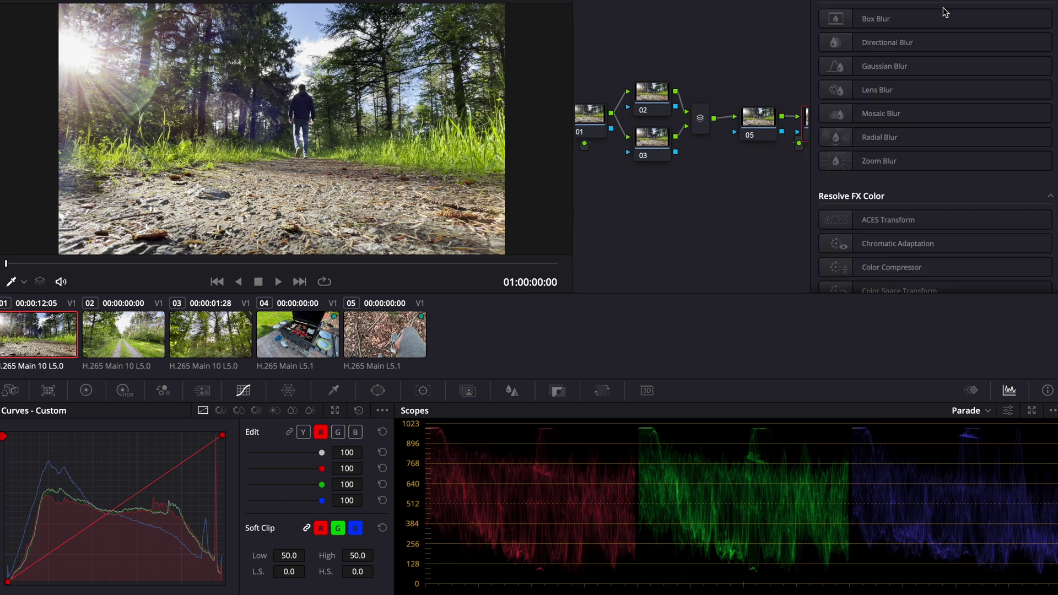
scroll(898, 240, "down", 2)
left_click_drag(897, 237, 782, 127)
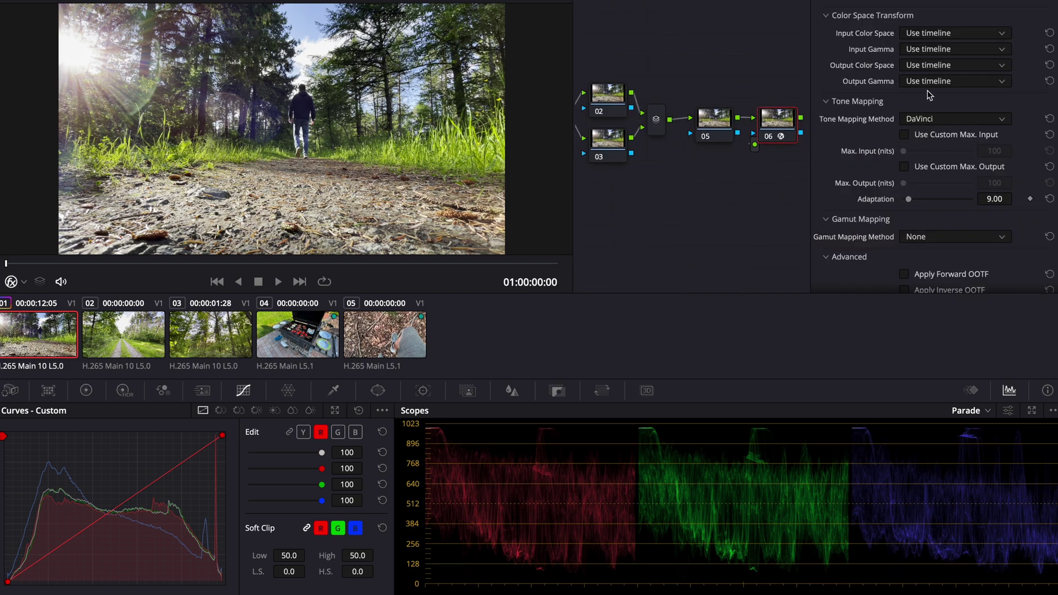
left_click(944, 33)
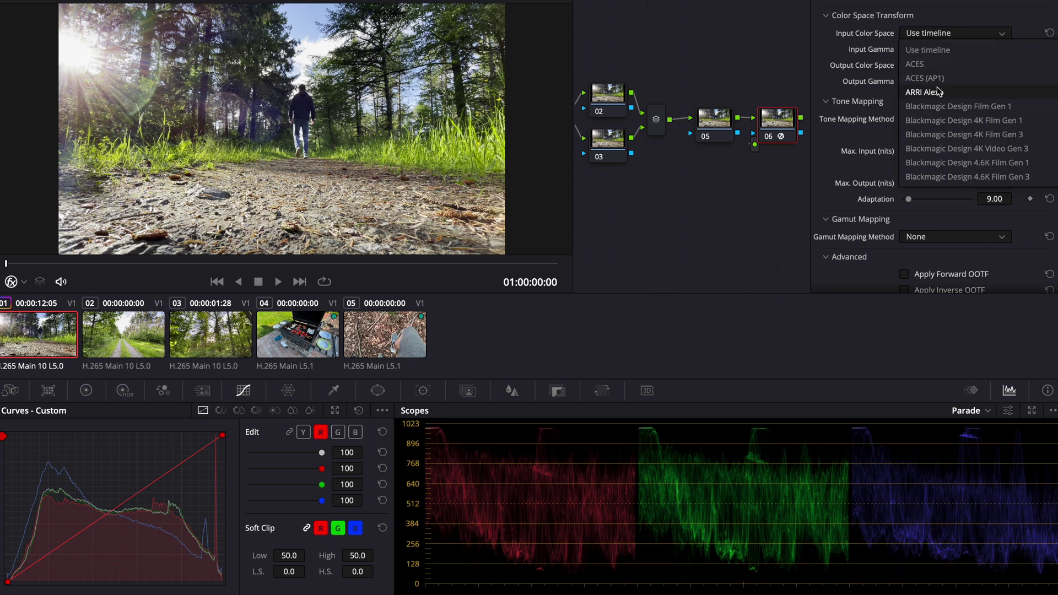
scroll(937, 105, "down", 5)
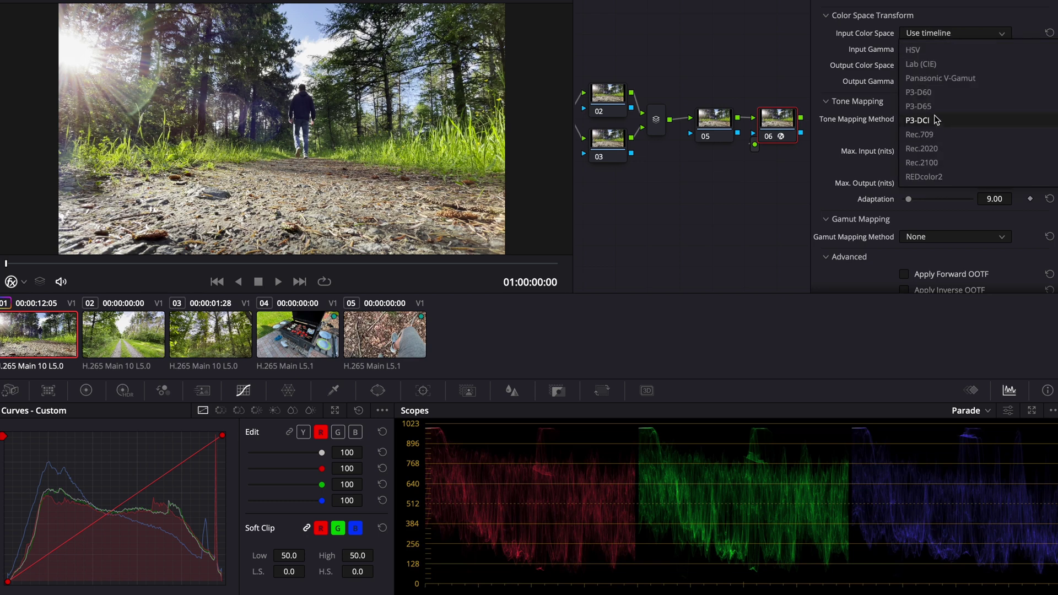
left_click(940, 149)
left_click(952, 54)
scroll(956, 138, "down", 10)
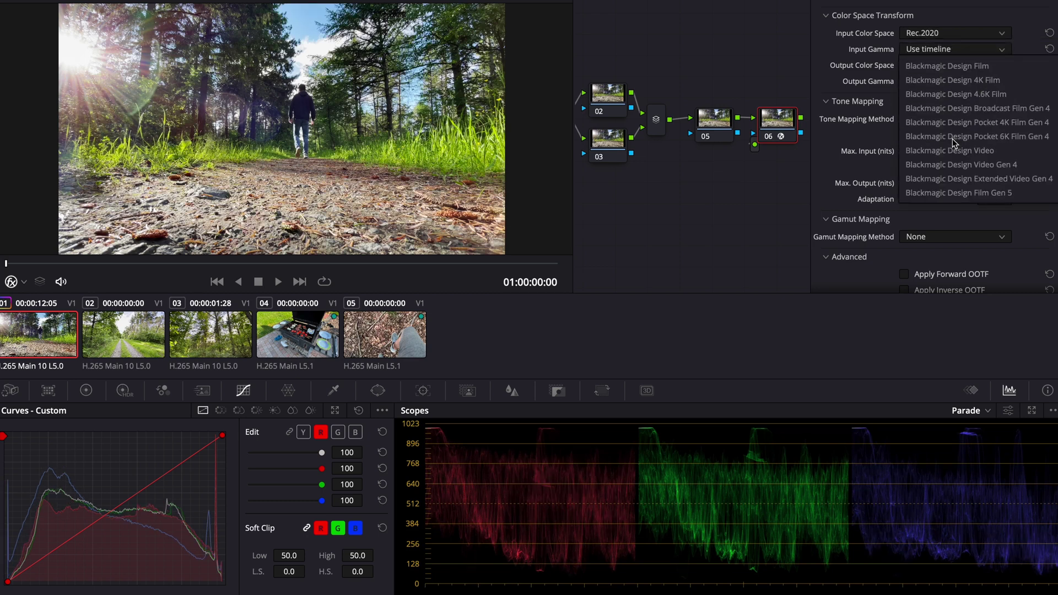
scroll(953, 142, "down", 1)
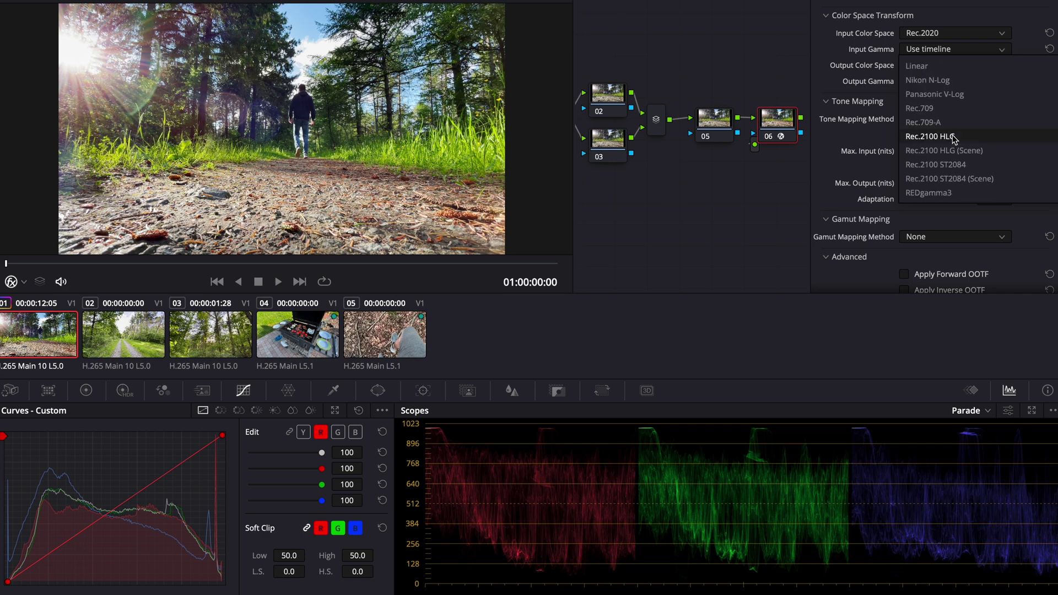
left_click(953, 137)
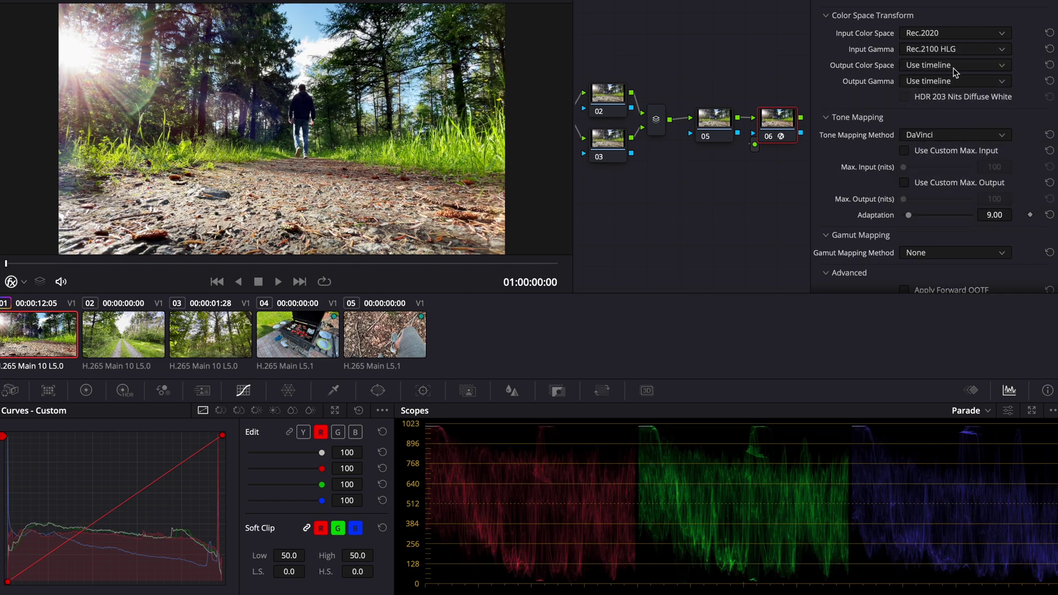
Set the transform's output color space and output gamma both to Rec.709.
left_click(952, 65)
scroll(930, 158, "down", 15)
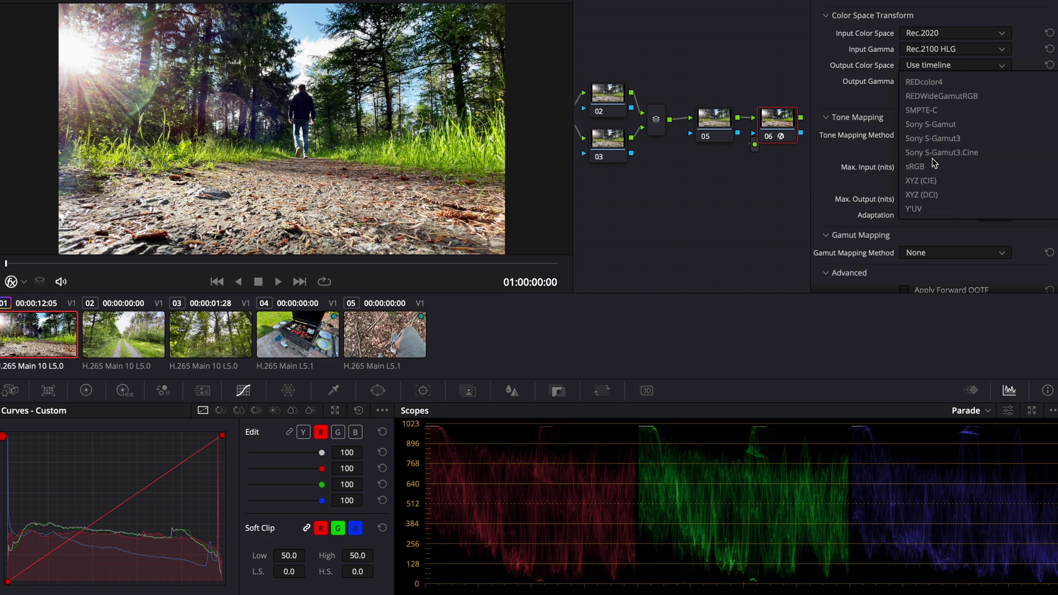
scroll(930, 157, "up", 2)
left_click(936, 140)
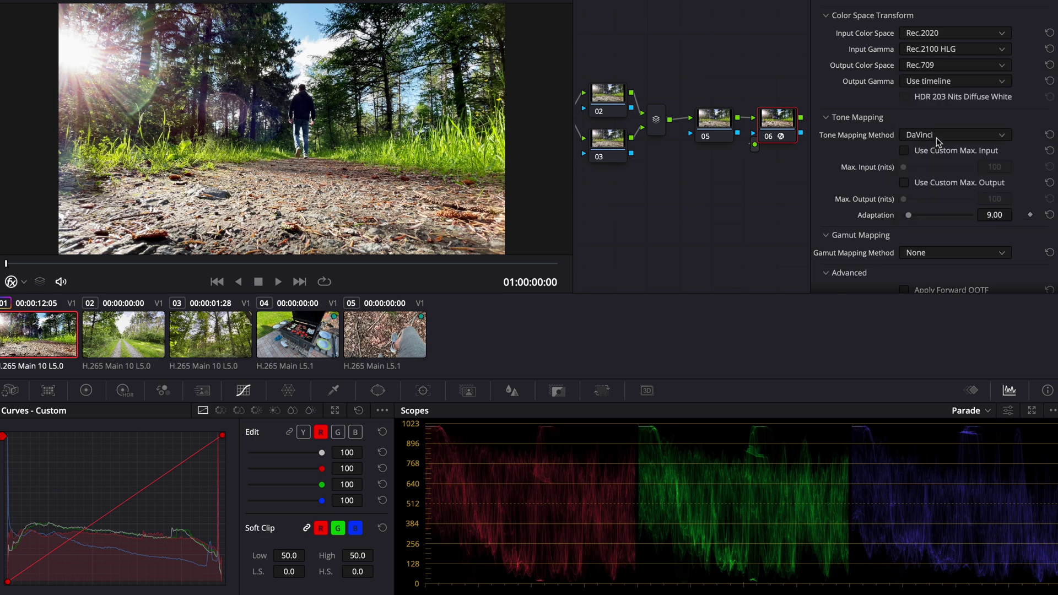
left_click(952, 79)
scroll(951, 168, "down", 10)
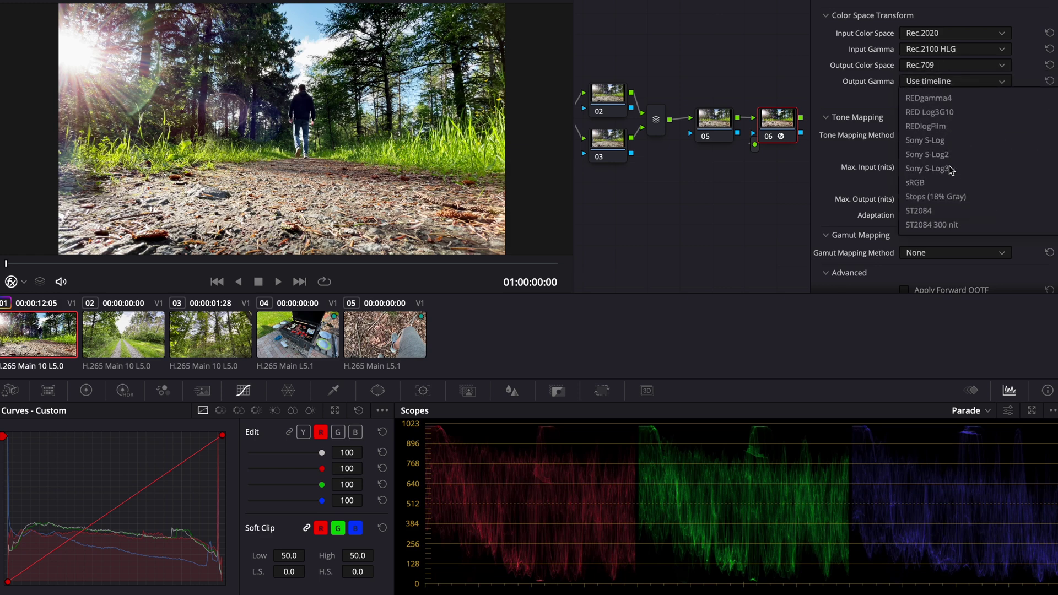
left_click(919, 112)
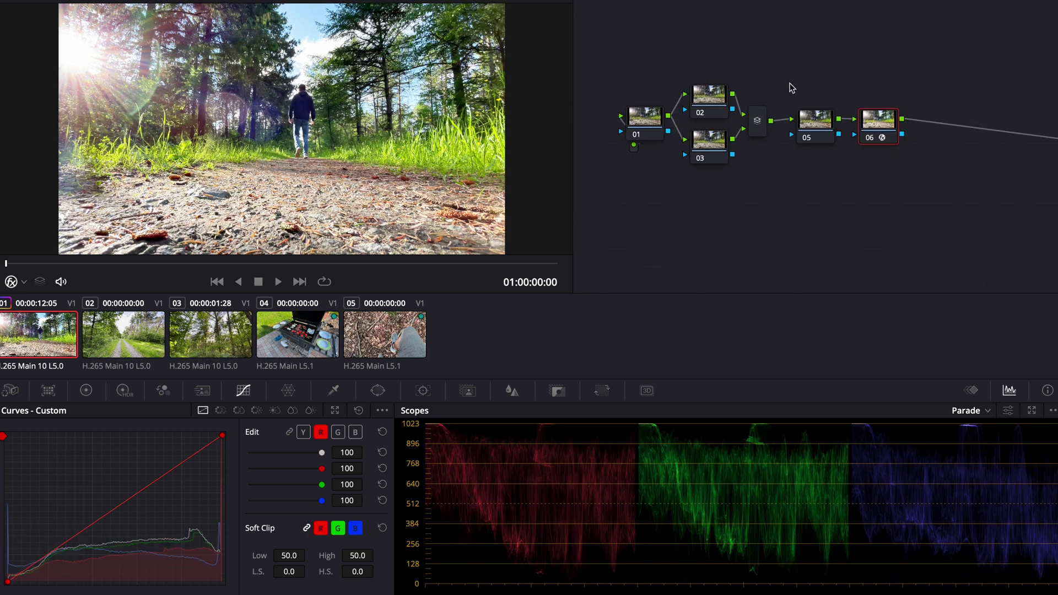
Switch node 05's curves to luma, then label node 05 'exposure' and node 06 'cst'.
left_click(815, 123)
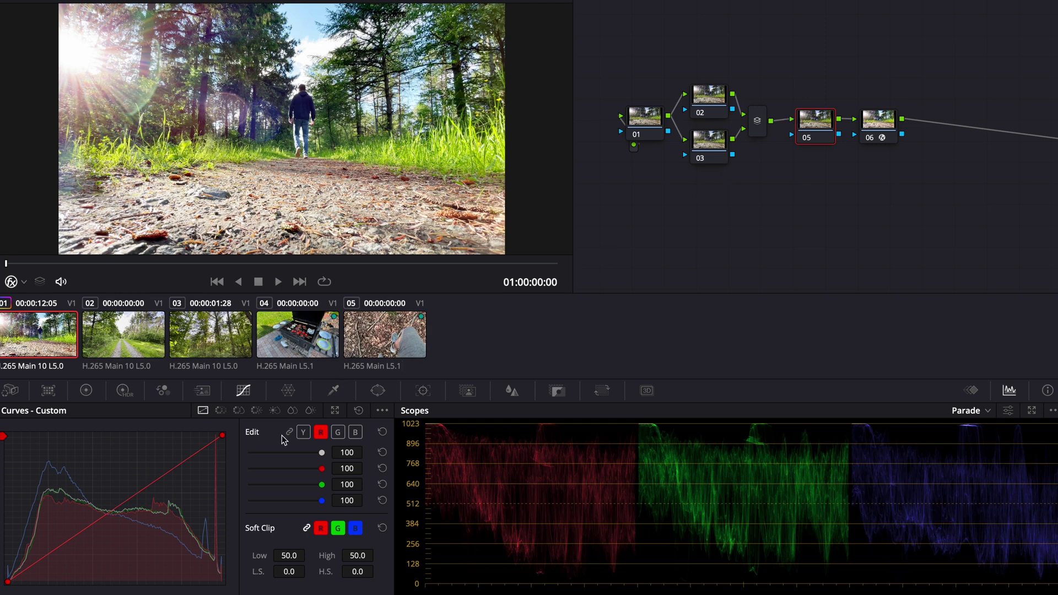
left_click(303, 432)
right_click(809, 138)
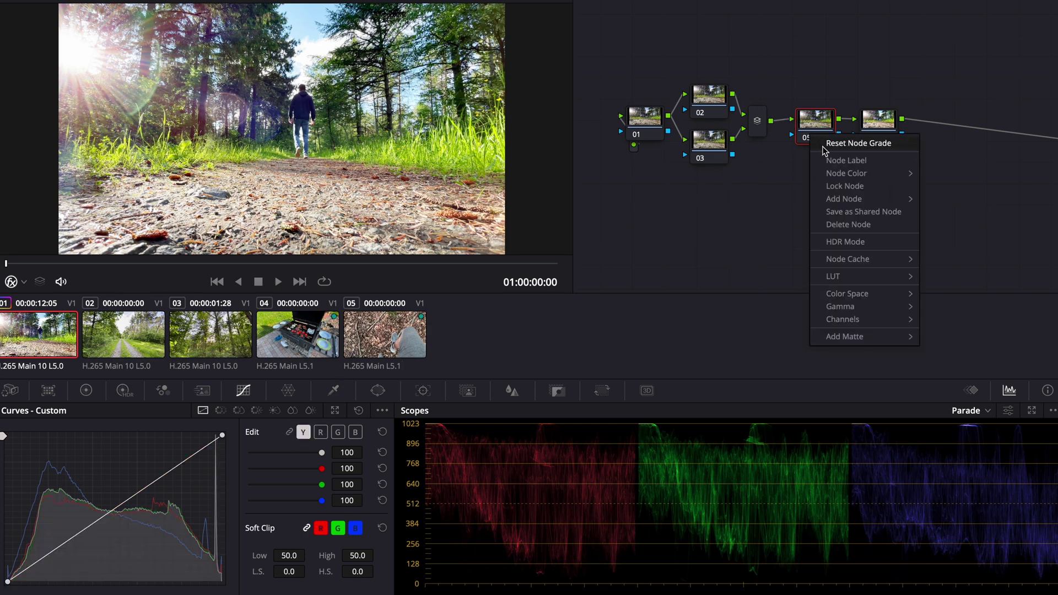
left_click(813, 141)
right_click(818, 139)
left_click(828, 158)
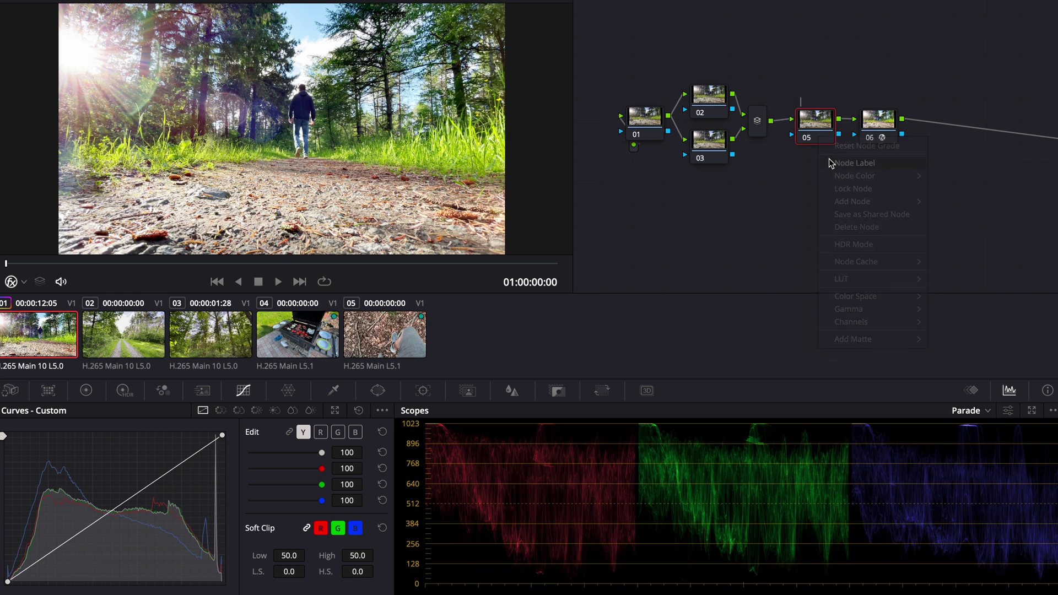
type("exposure adj")
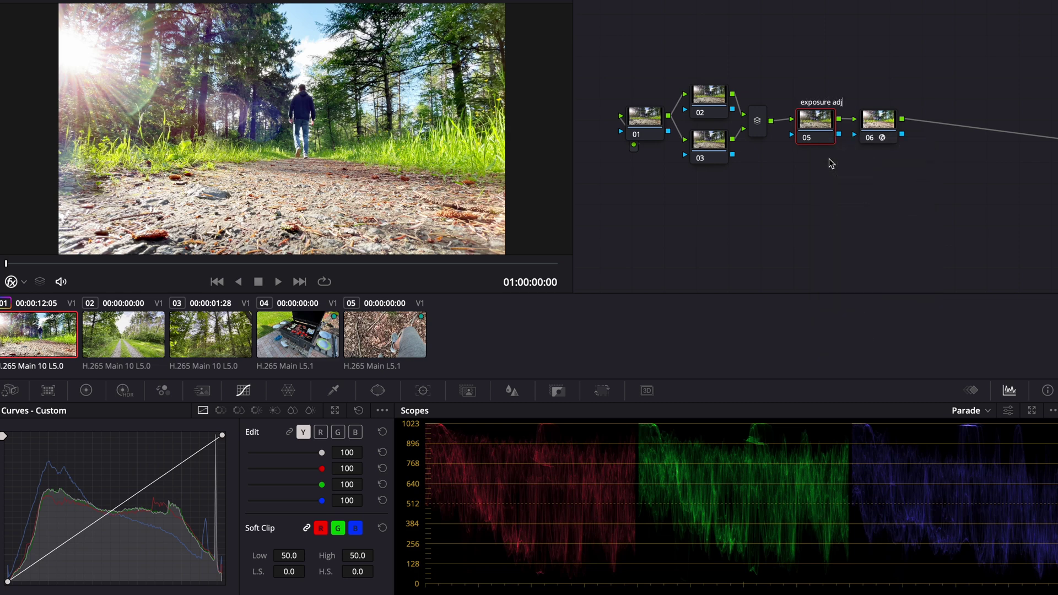
key("Tab")
type("cst")
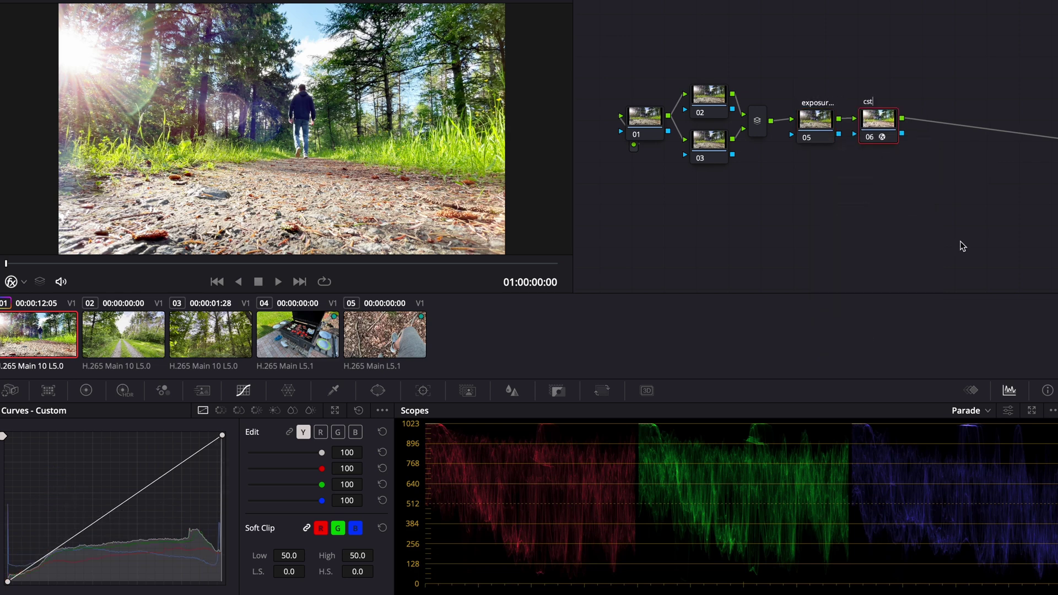
Label node 01 'balance', node 03 'hue vs' and node 02 'look'.
left_click(644, 122)
right_click(643, 122)
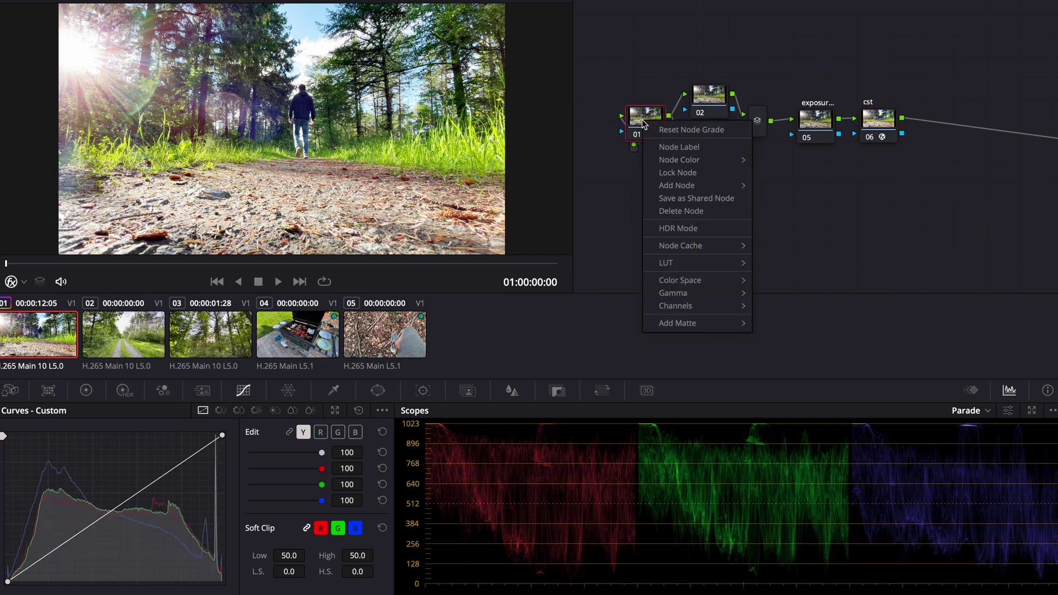
left_click(663, 150)
type("balance")
key("Tab")
type("h")
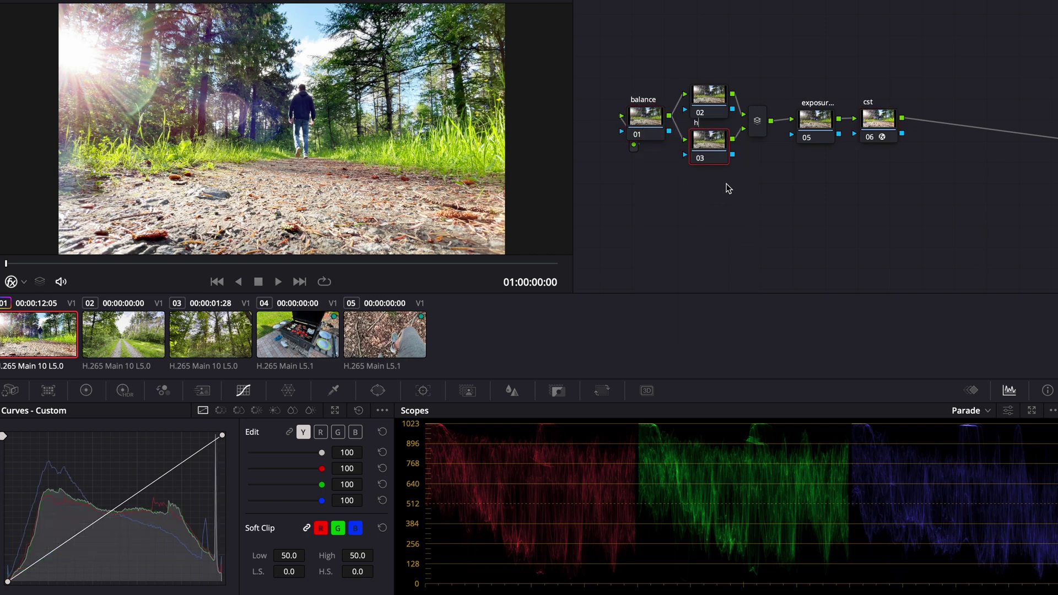
left_click(717, 101)
right_click(717, 100)
left_click(728, 130)
left_click(714, 157)
Lower a custom curve point on exposure node 05, then toggle the node with Ctrl+D and play back to compare.
left_click(814, 127)
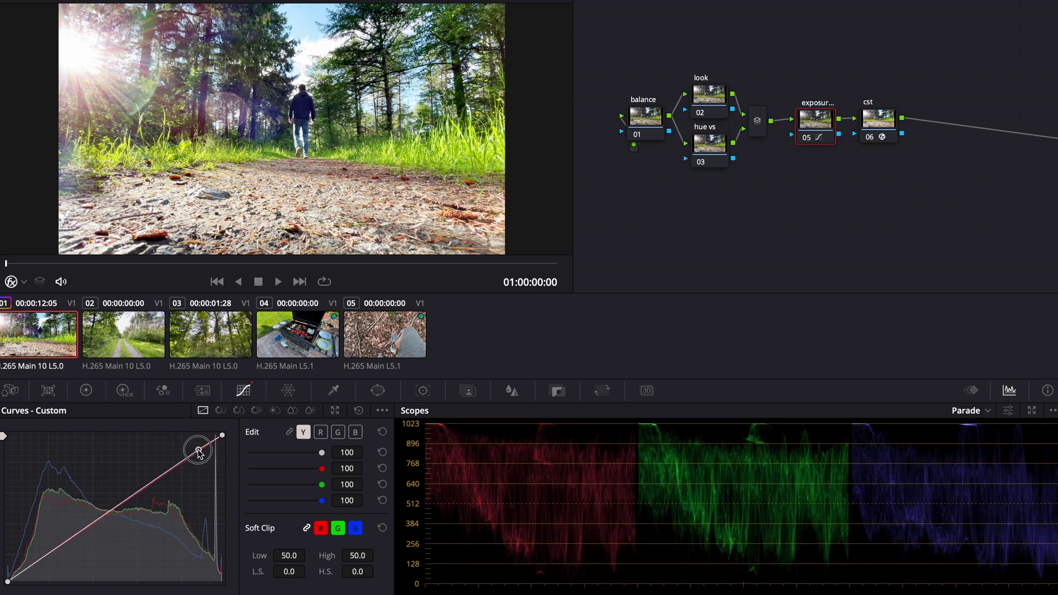
left_click_drag(187, 461, 179, 483)
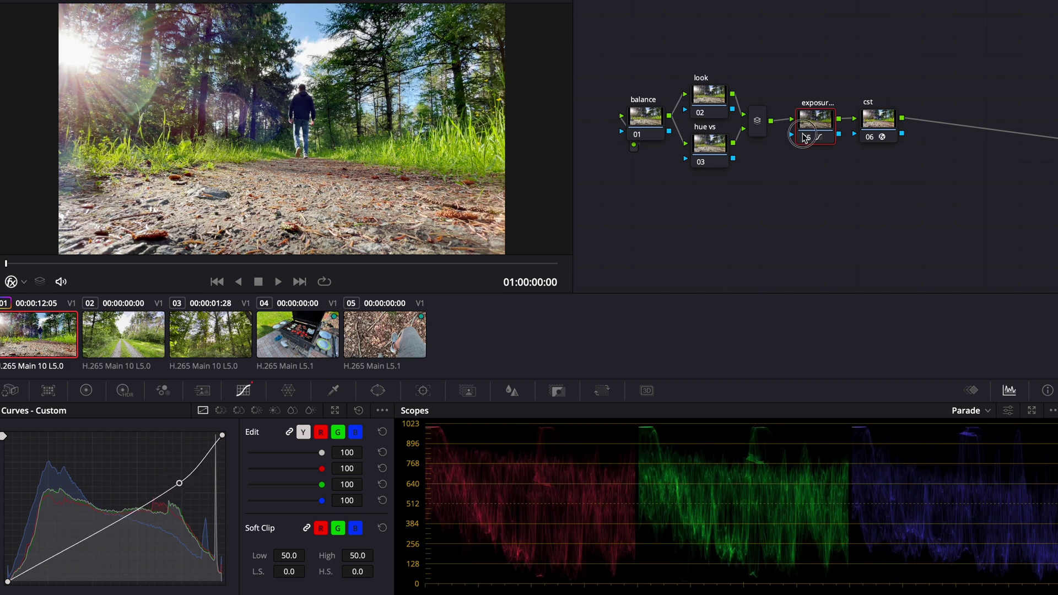
key("ctrl+d")
key("ctrl+d")
key("space")
left_click(688, 142)
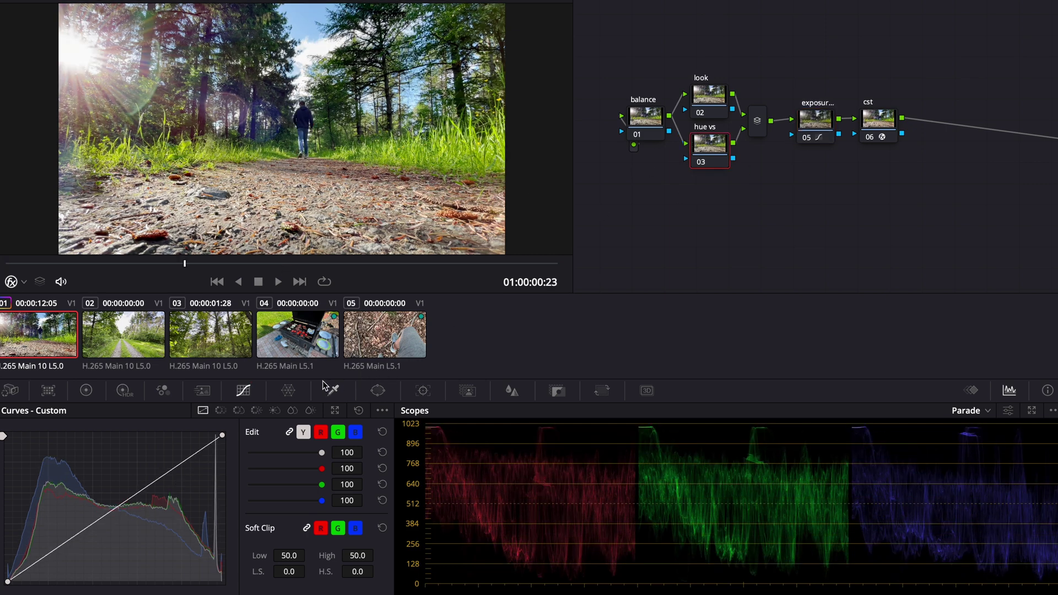
Switch to the Hue vs Hue curve and add control points at the blue, green and red swatches.
left_click(221, 411)
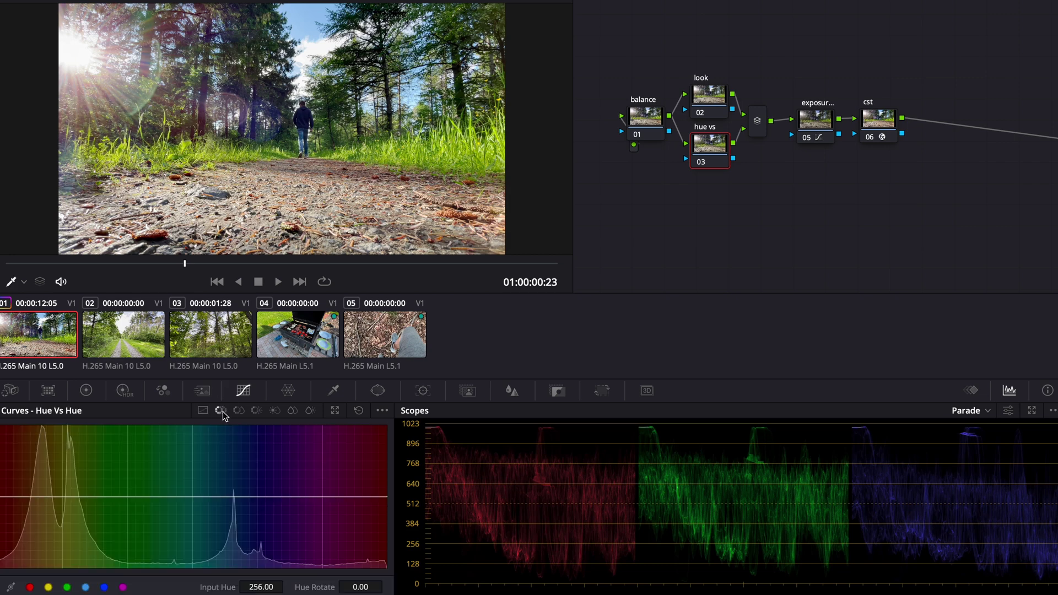
left_click(103, 587)
left_click(67, 587)
left_click(30, 587)
Raise the blue hues, dip green-cyan, and pull down yellow-orange, resetting one extra point.
left_click_drag(257, 496, 256, 490)
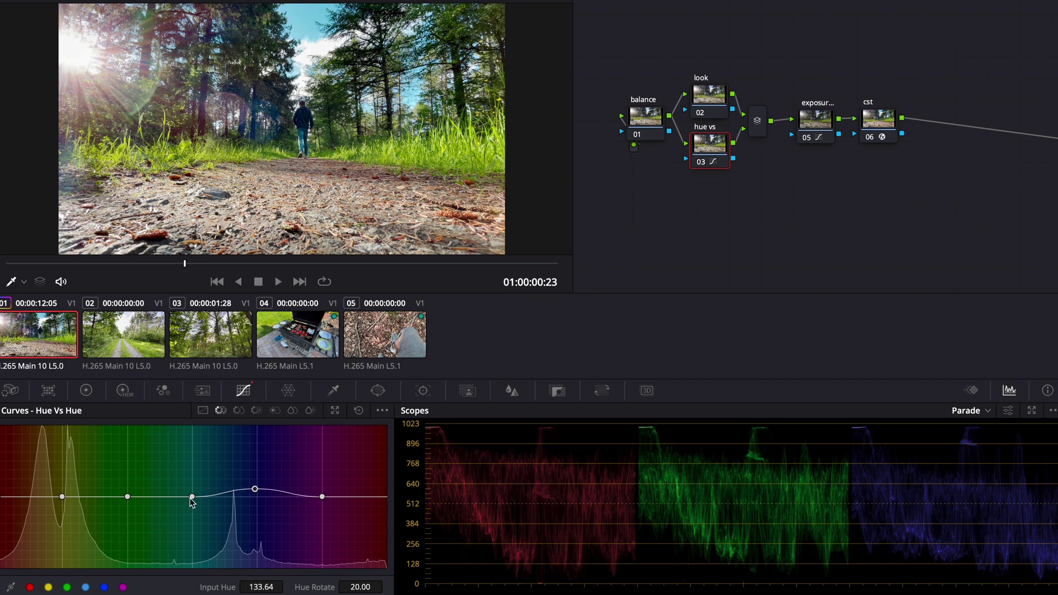
left_click_drag(191, 499, 190, 504)
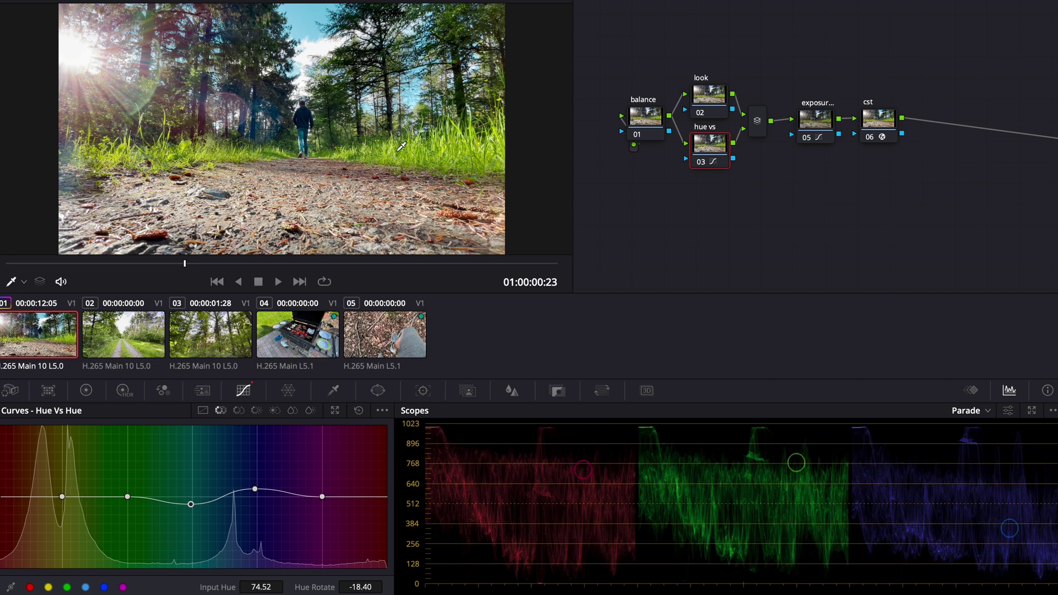
left_click_drag(63, 497, 66, 501)
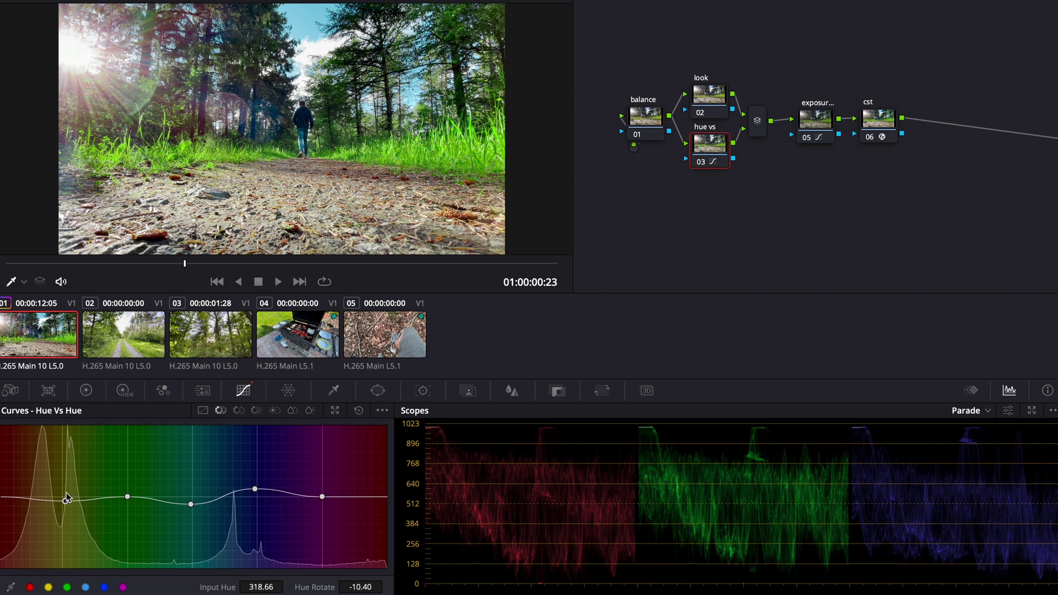
left_click_drag(67, 502, 117, 500)
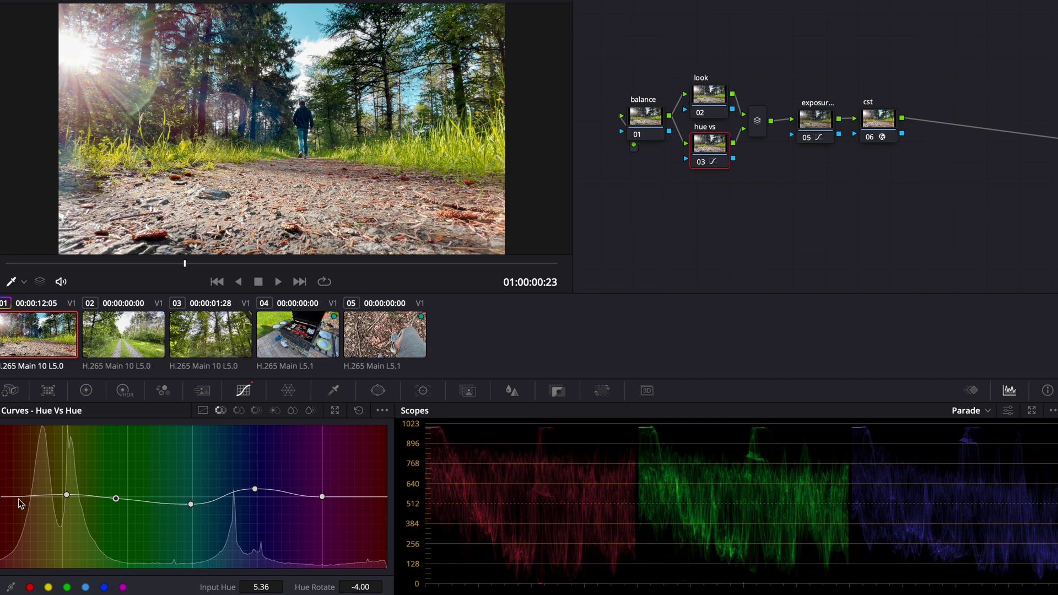
left_click_drag(29, 498, 30, 498)
double_click(305, 586)
On look node 02, nudge the Lift and Gamma wheel pucks to cool shadows and warm midtones.
left_click(711, 90)
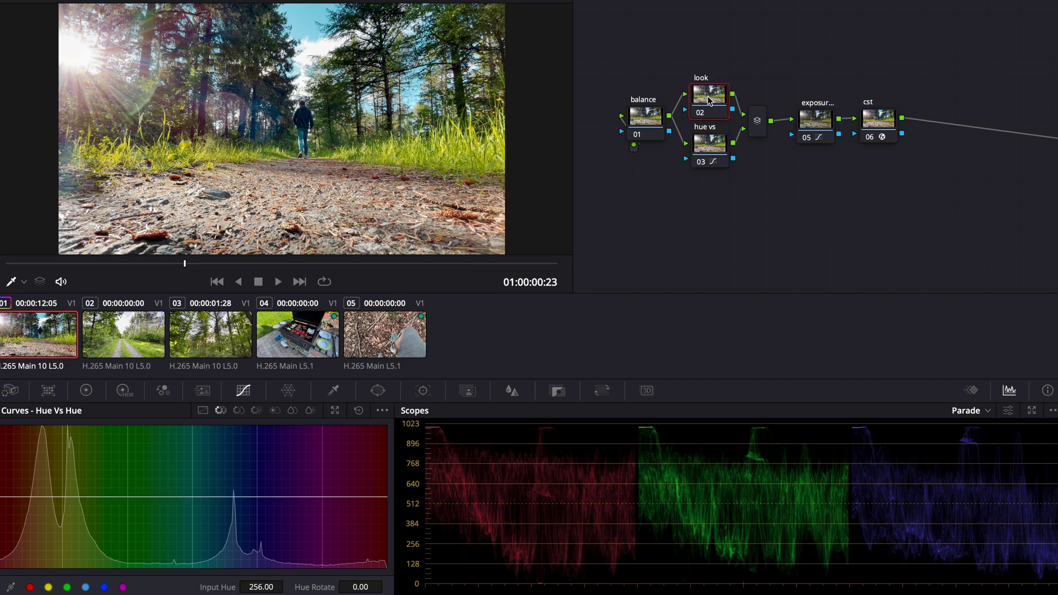
left_click(202, 413)
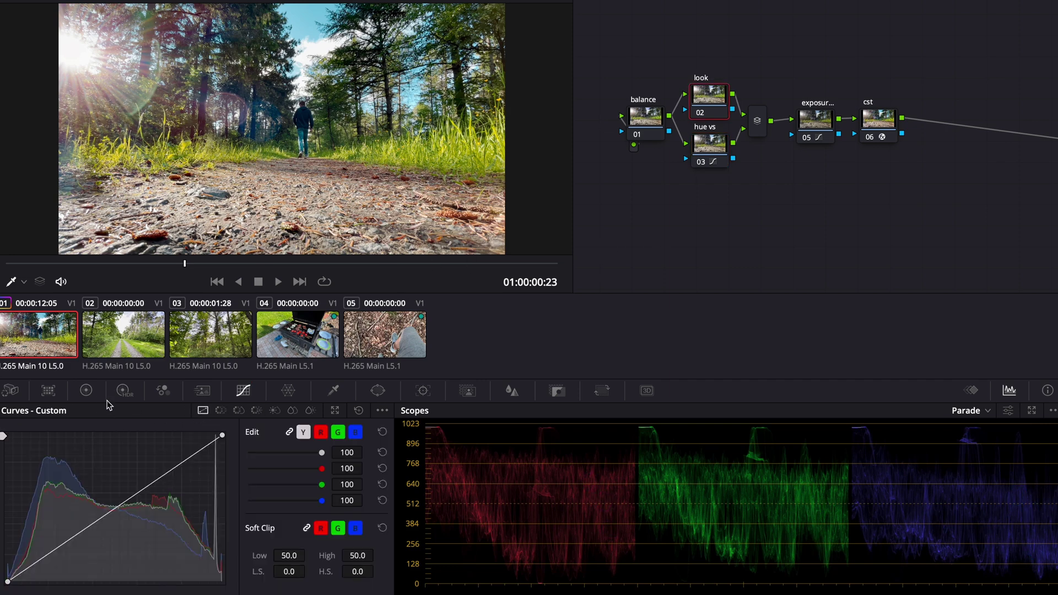
left_click(88, 391)
left_click_drag(48, 492, 54, 501)
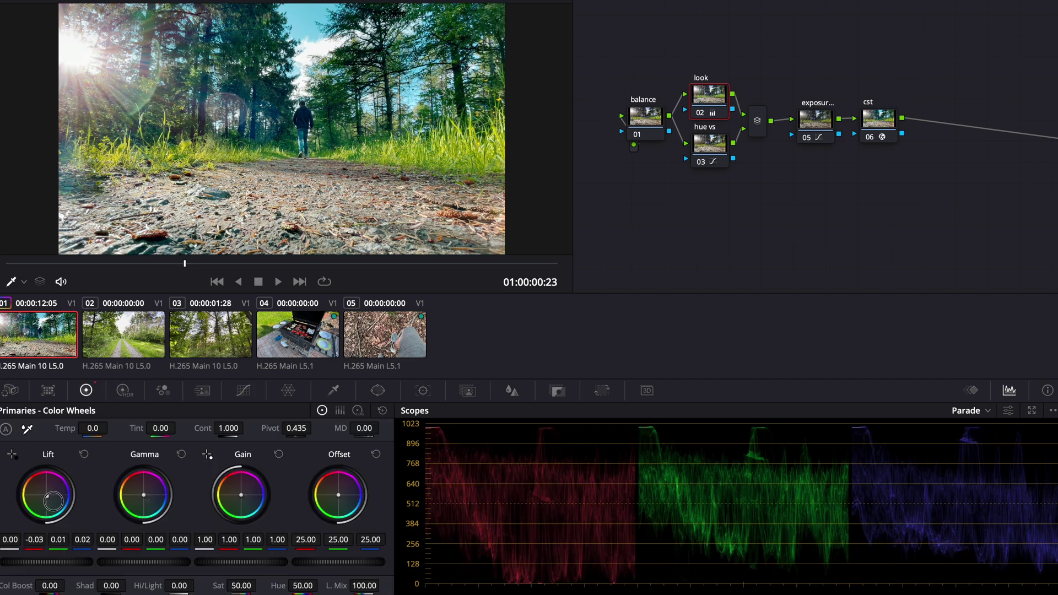
left_click_drag(144, 497, 127, 473)
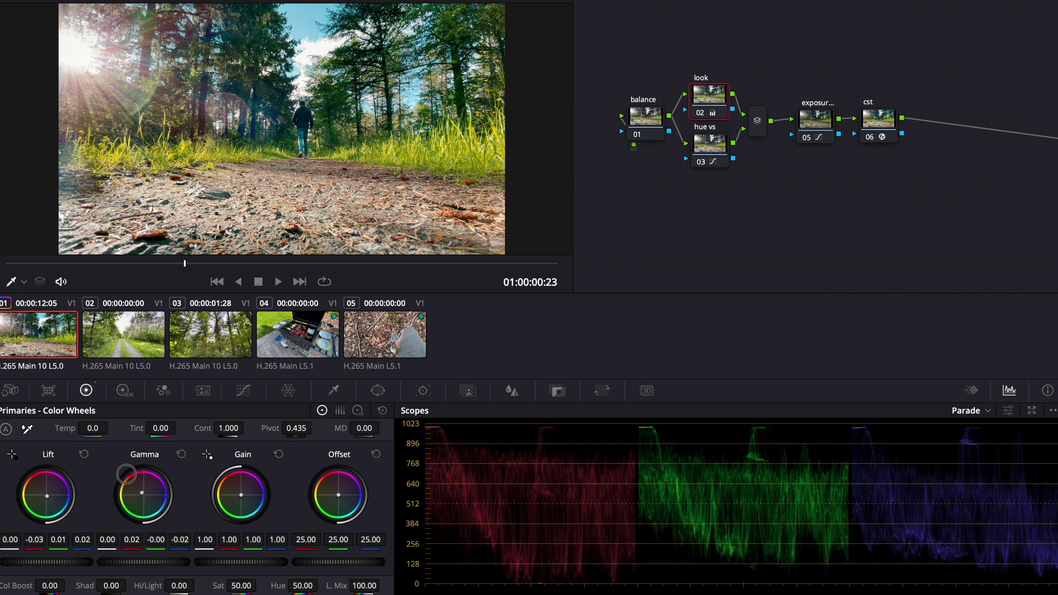
left_click_drag(53, 501, 48, 498)
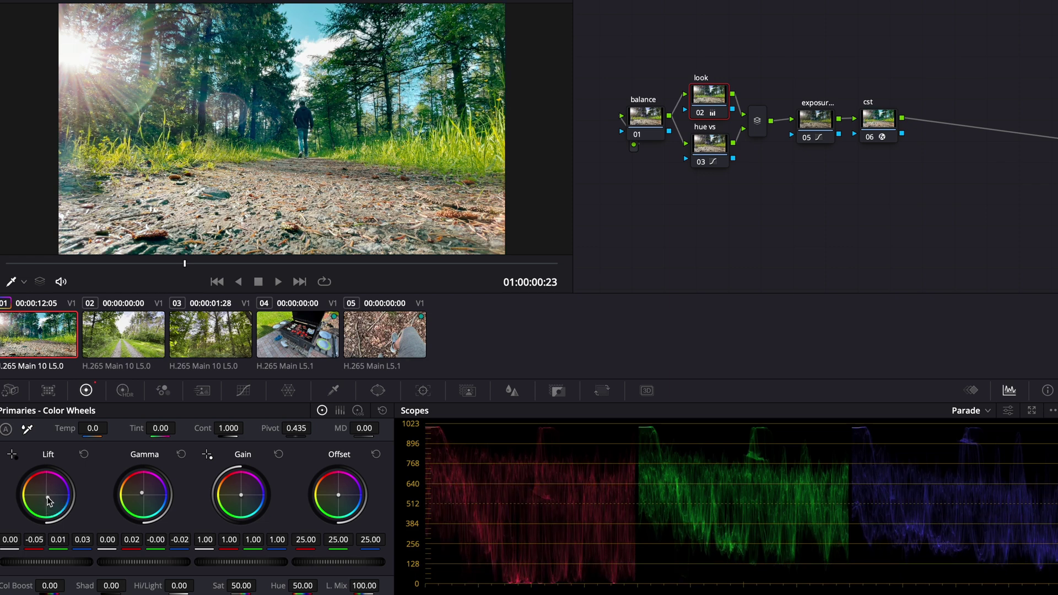
left_click_drag(143, 498, 142, 496)
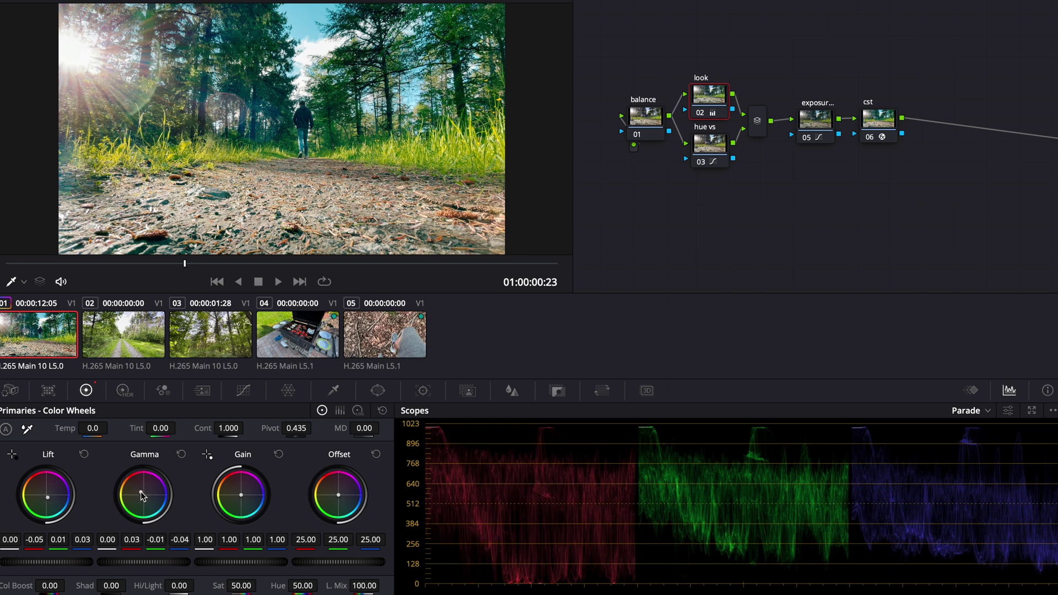
left_click(357, 410)
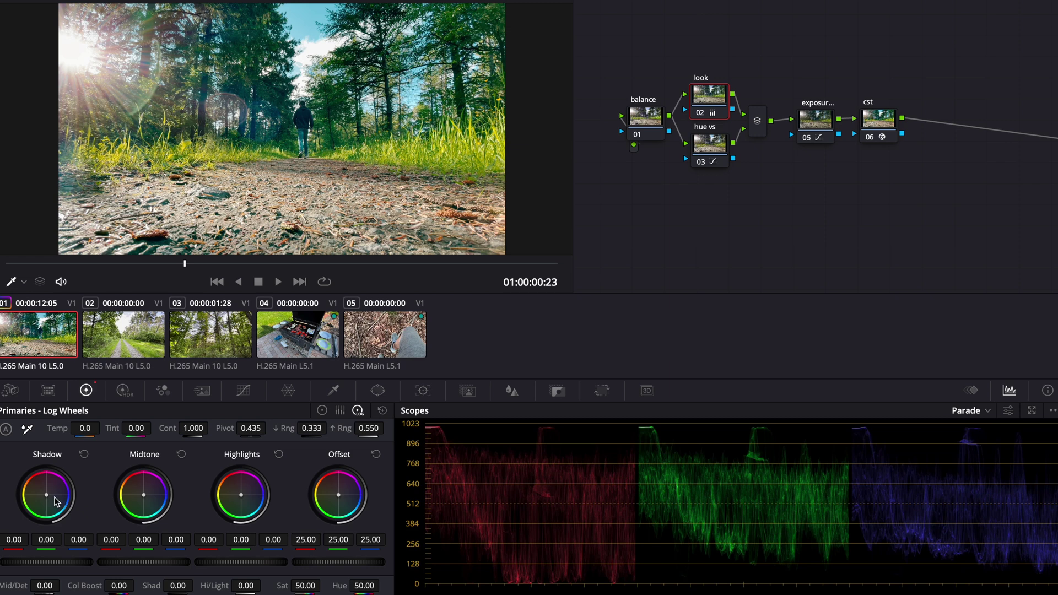
Drag the Shadow log wheel toward red to 0.22 / -0.06 / -0.05, checking later frames.
left_click_drag(46, 495, 36, 451)
left_click_drag(296, 267, 287, 264)
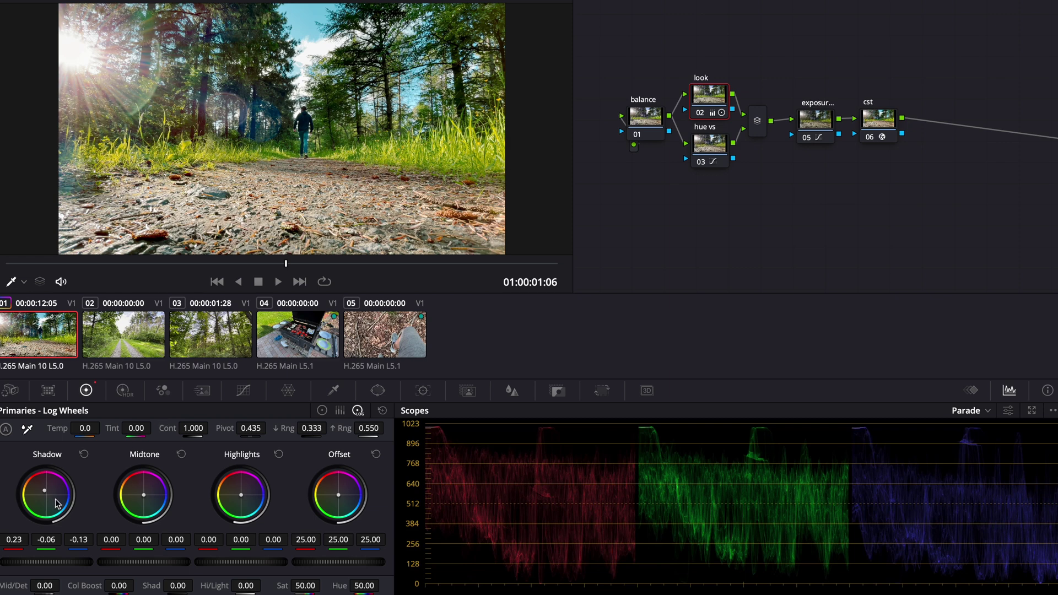
mouse_move(52, 495)
left_mouse_down()
mouse_move(60, 482)
mouse_move(61, 494)
left_mouse_up()
key("shift+Left")
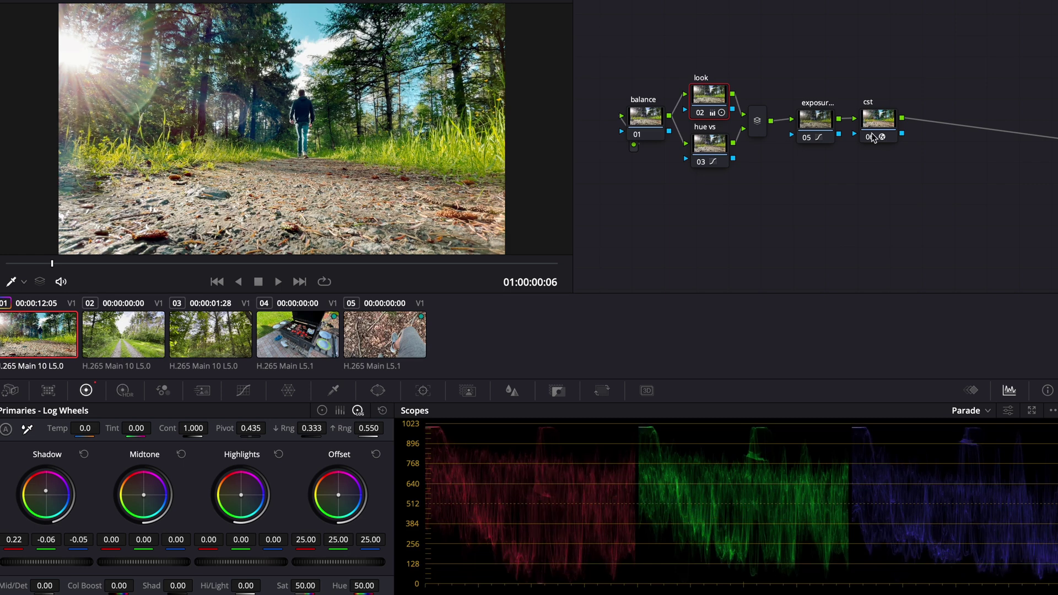
Bypass and restore nodes 01–05 with Ctrl+D, then marquee-select every node in the tree for copying.
key("ctrl+d")
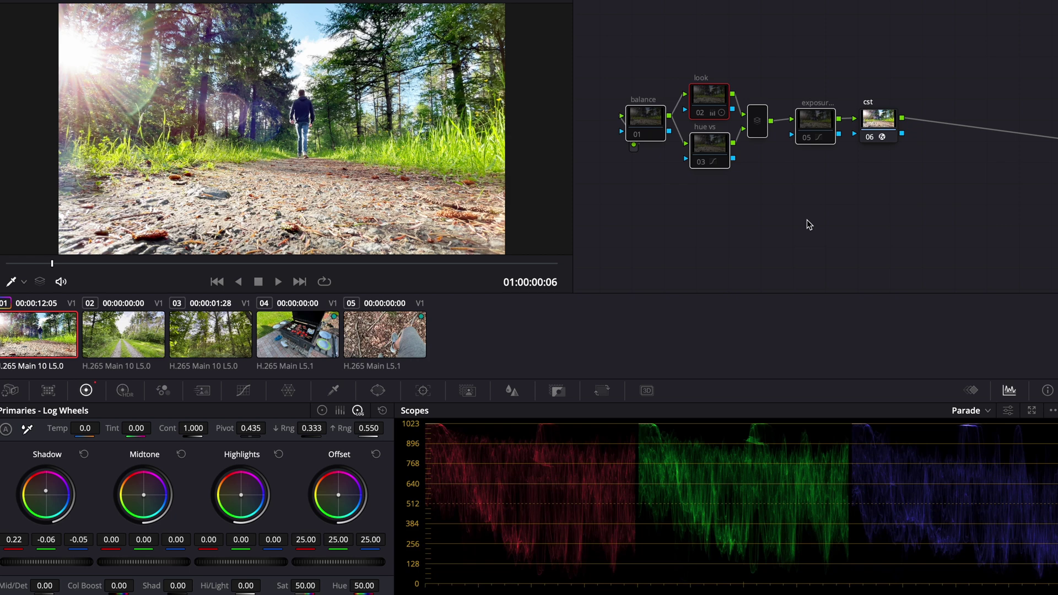
key("ctrl+d")
left_click(786, 193)
left_click_drag(814, 195, 656, 132)
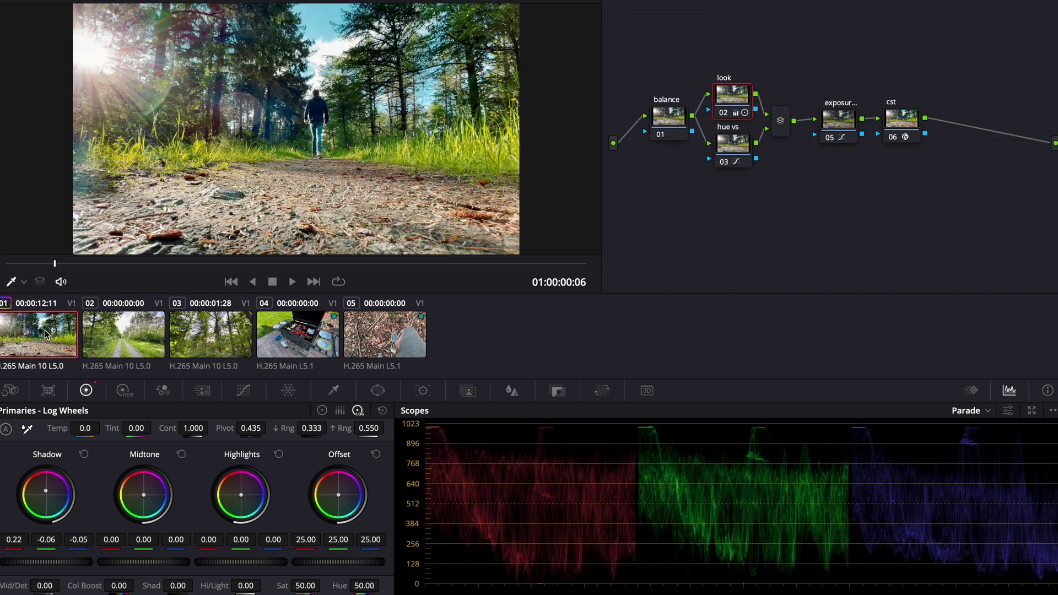
Paste the copied node tree onto clip 02 and clip 03.
left_click(140, 346)
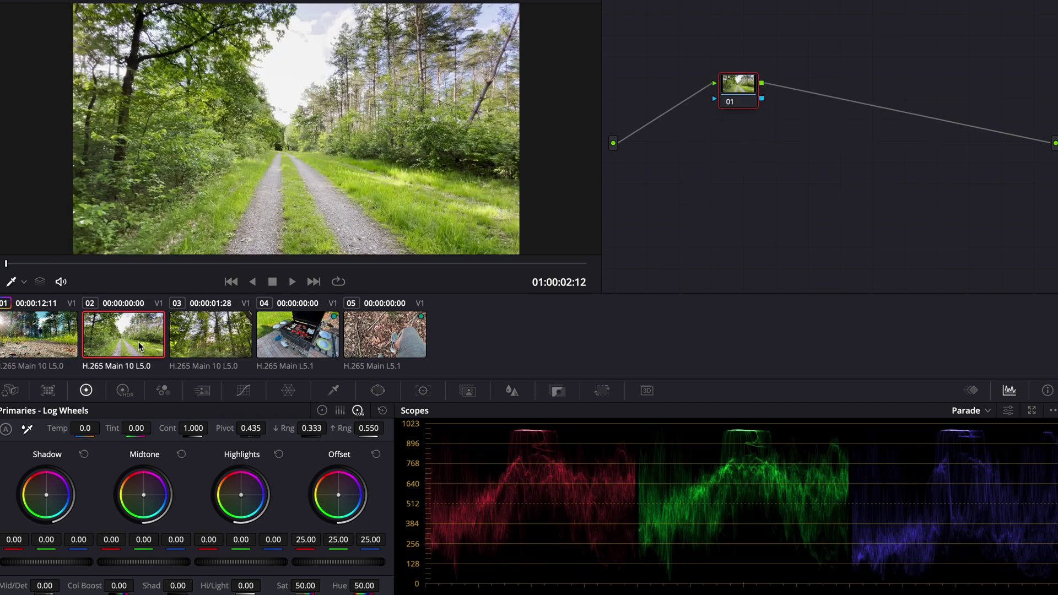
key("ctrl+v")
left_click(276, 264)
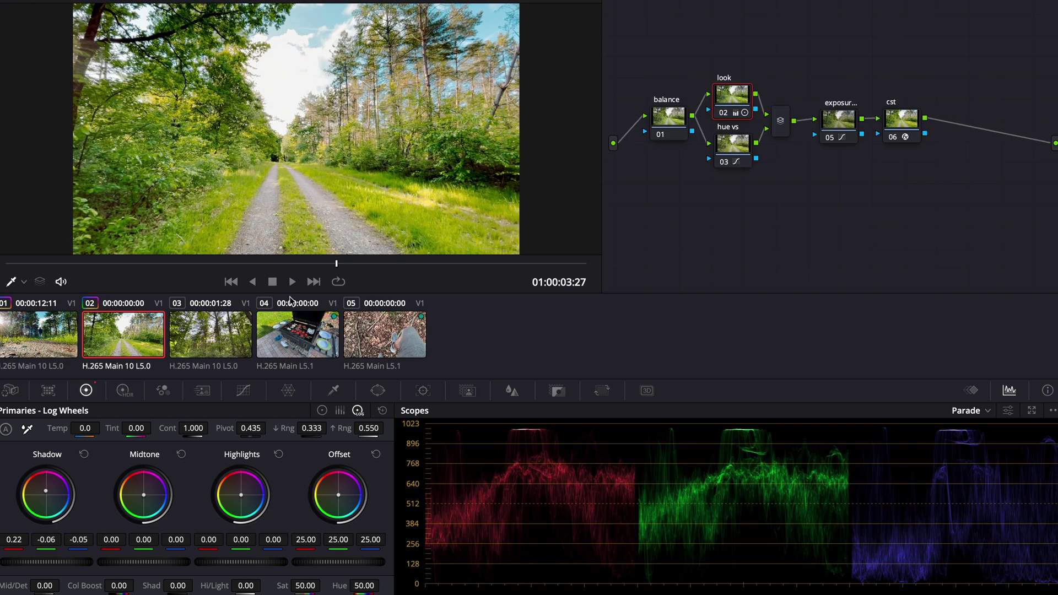
left_click(220, 339)
key("ctrl+v")
left_click(196, 264)
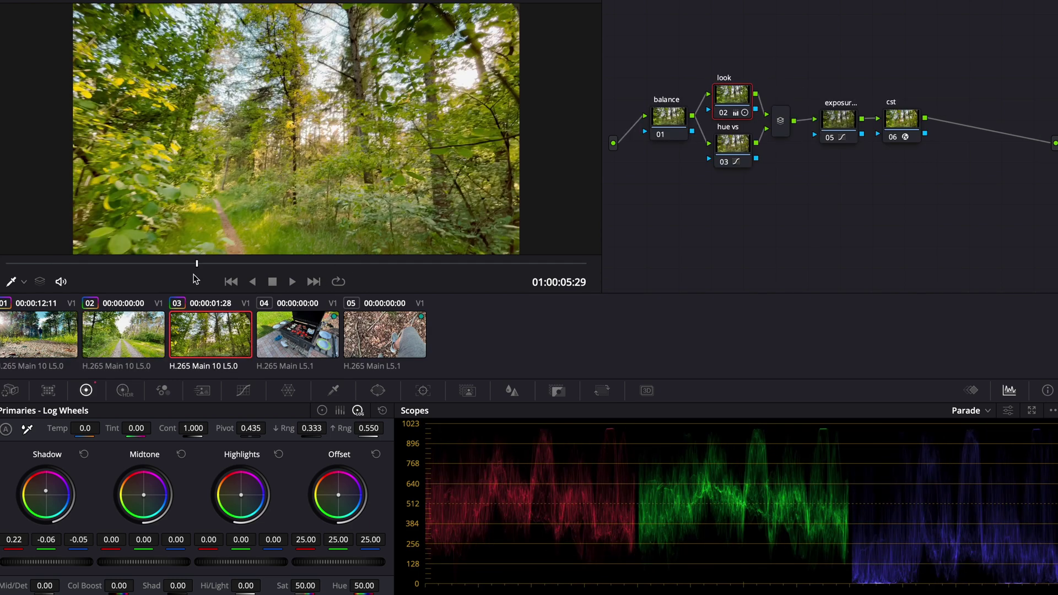
Select the exposure node 05 and bring up its custom curves.
left_click(323, 411)
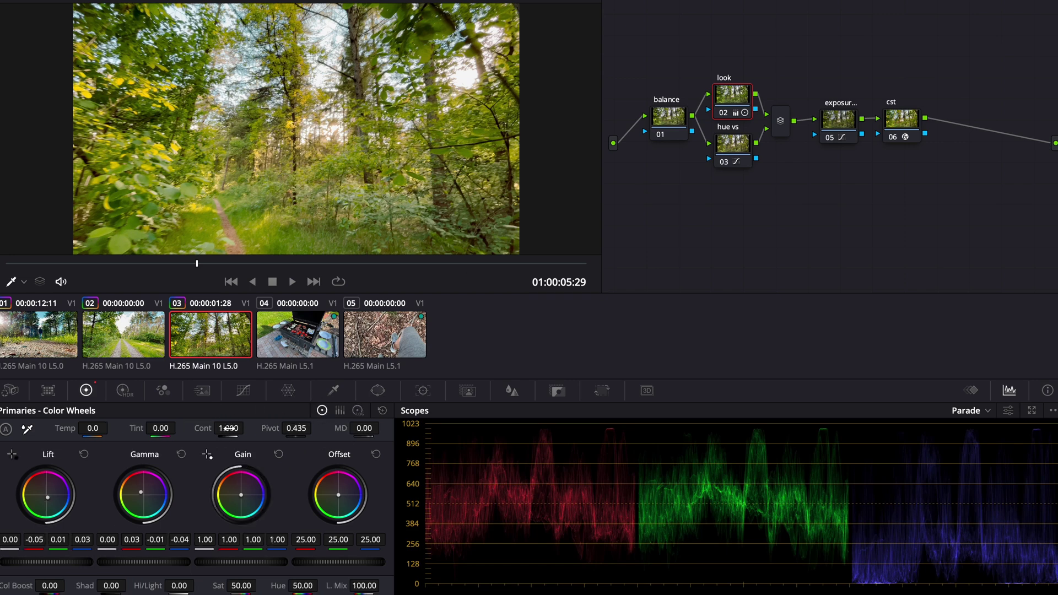
key("shift+semicolon")
key("shift+apostrophe")
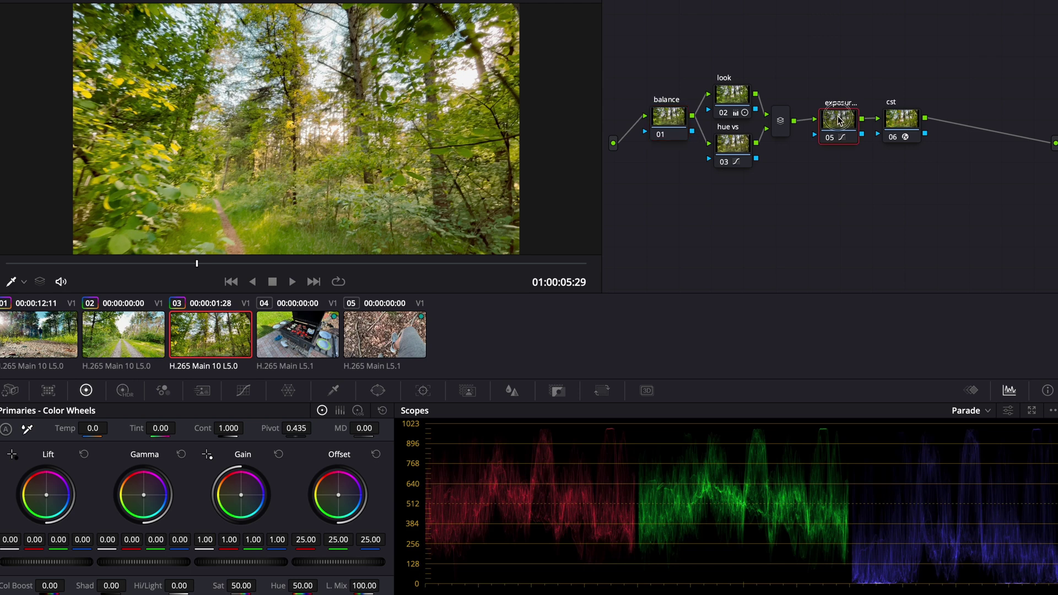
left_click(243, 391)
Lower a shadow point on the exposure node's curve to darken clip 03's shadows.
left_click_drag(53, 558, 55, 567)
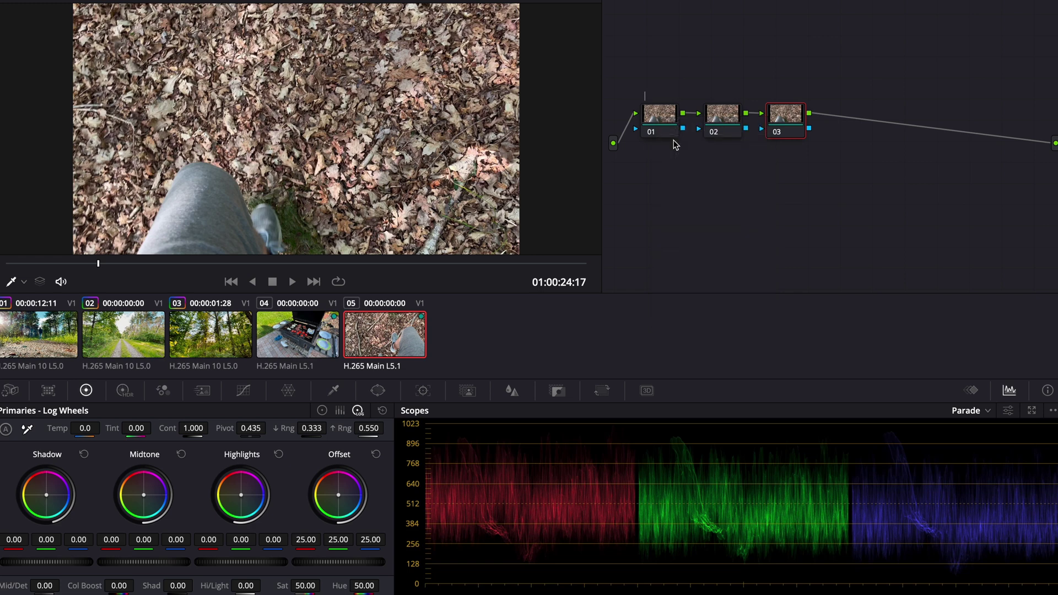
Label clip 05's node 02 'hue vs' and node 03 'curves'.
right_click(726, 130)
left_click(739, 147)
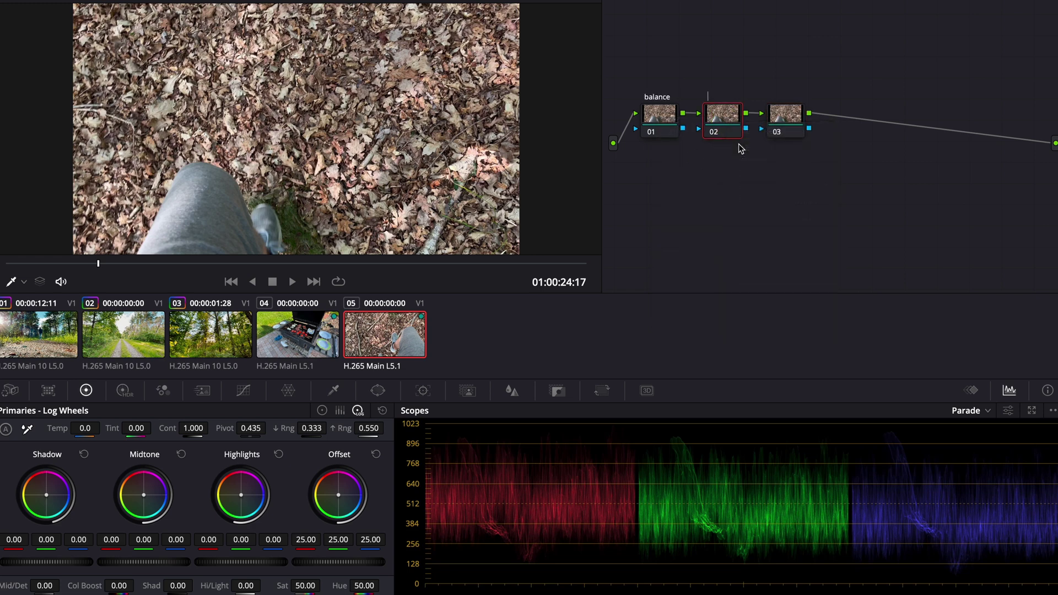
right_click(780, 130)
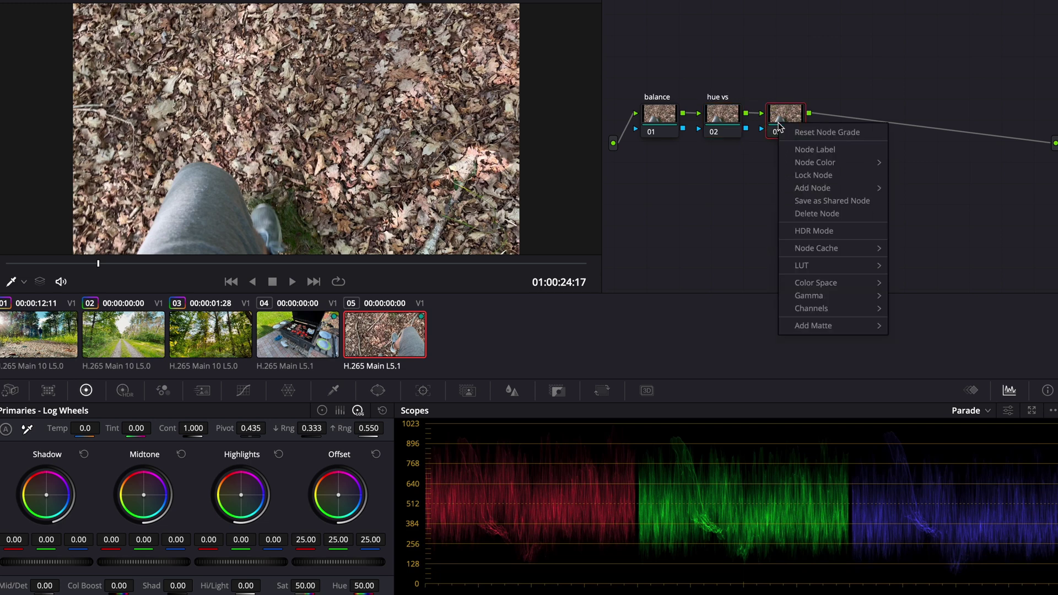
left_click(797, 150)
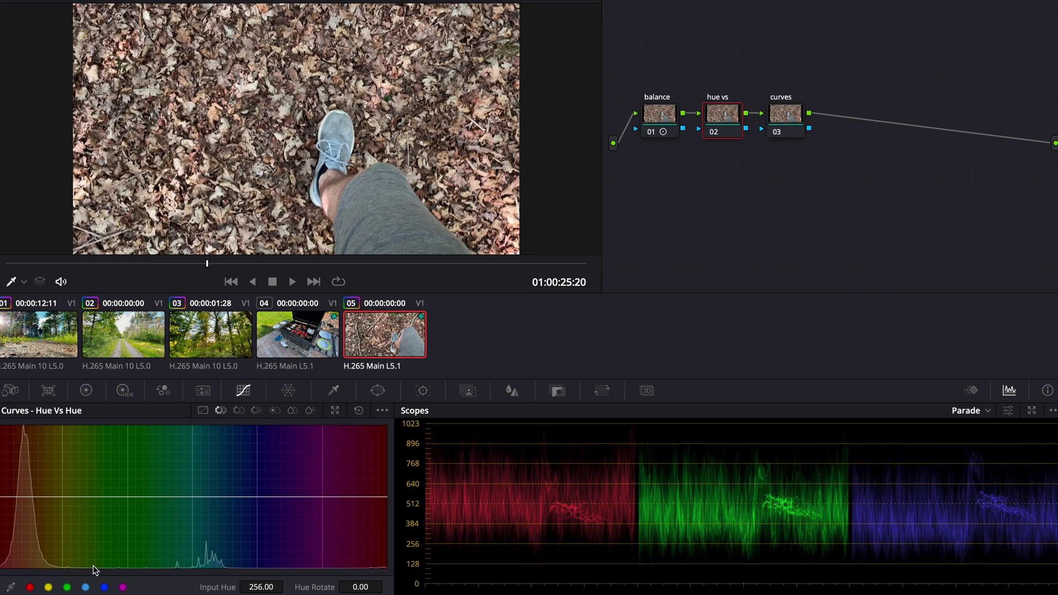
On the Hue vs Hue curve, rotate the blue and yellow-green hues up and orange slightly down.
left_click(104, 587)
left_click_drag(257, 499, 257, 491)
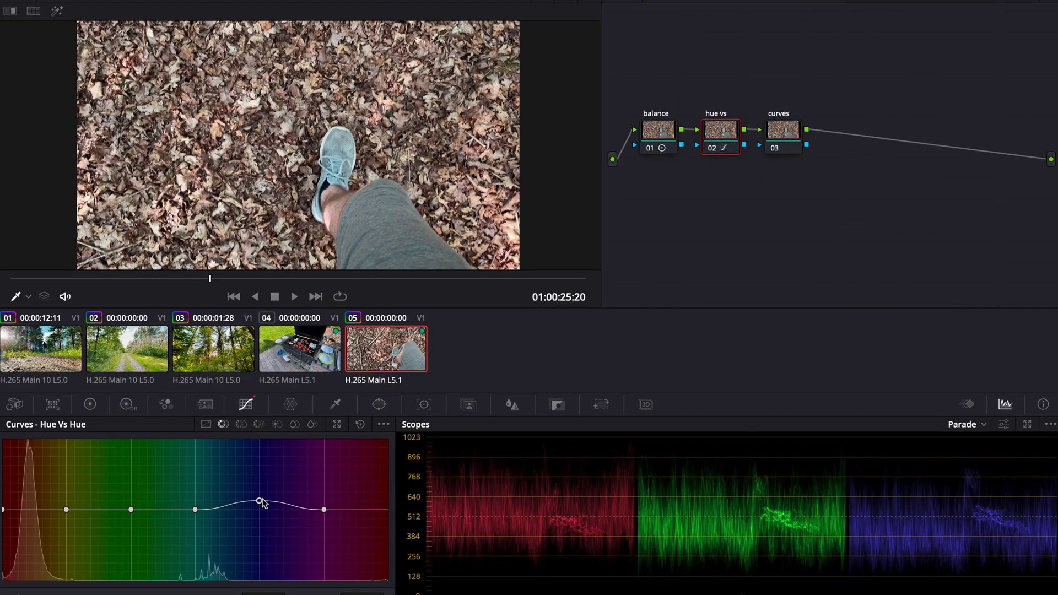
left_click_drag(261, 502, 258, 503)
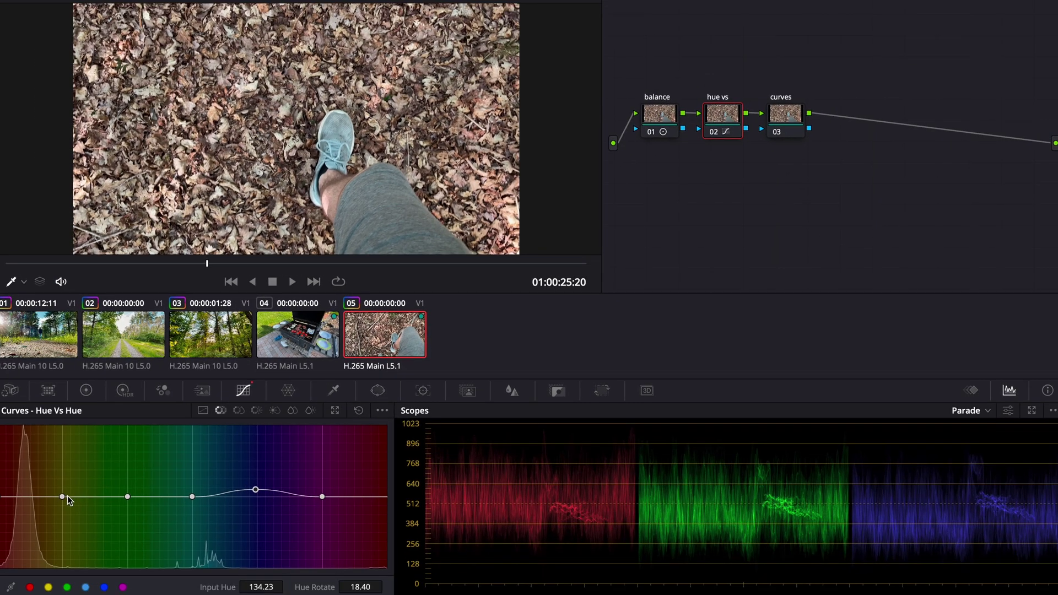
left_click_drag(62, 496, 30, 496)
key("space")
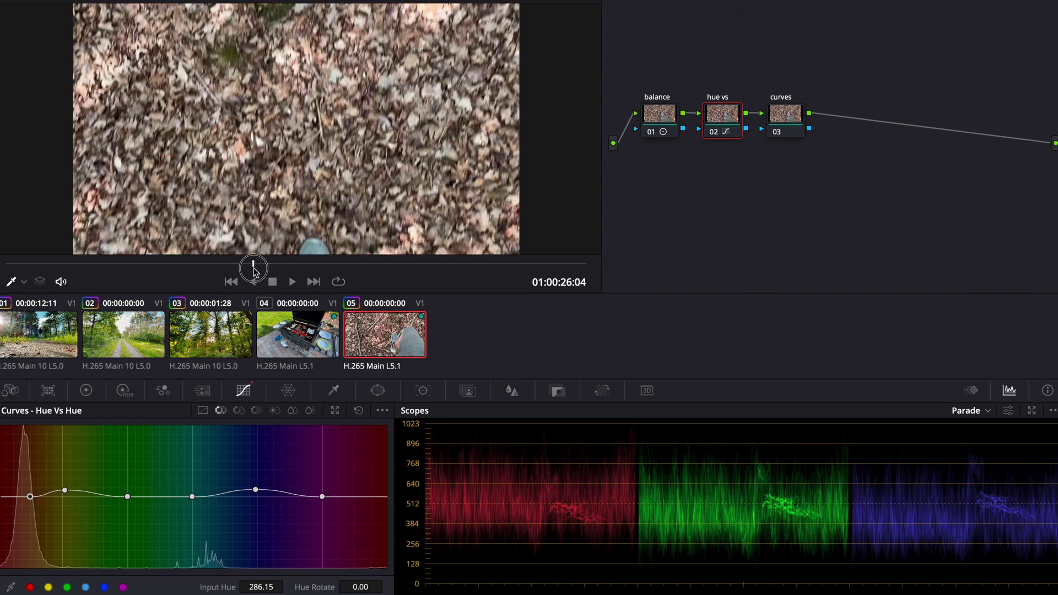
key("space")
left_click_drag(128, 497, 103, 502)
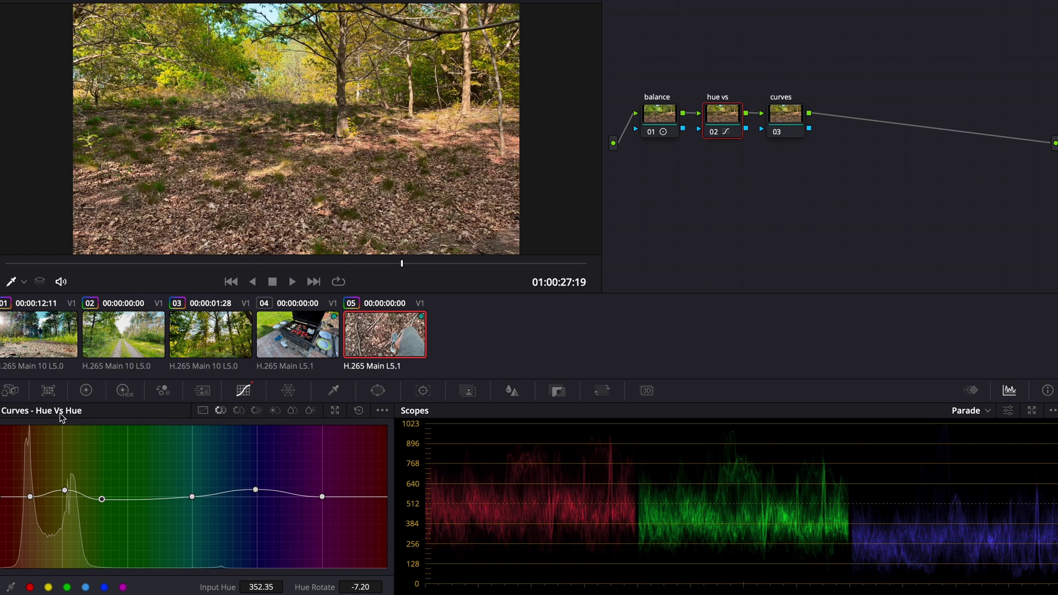
left_click(238, 410)
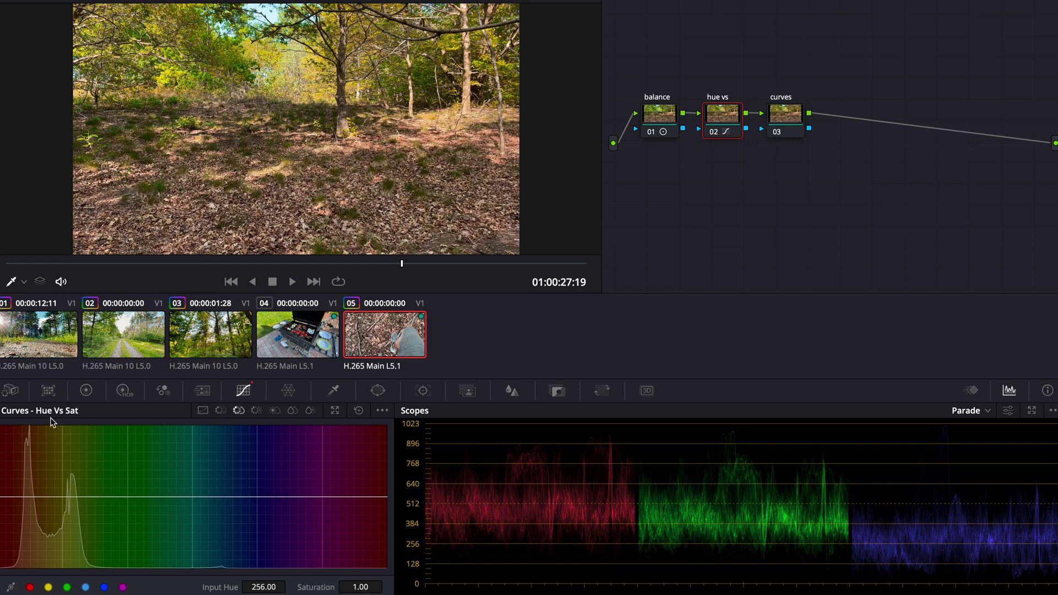
On Hue vs Sat, boost orange-red saturation to 1.08 while keeping blues near neutral.
left_click(66, 587)
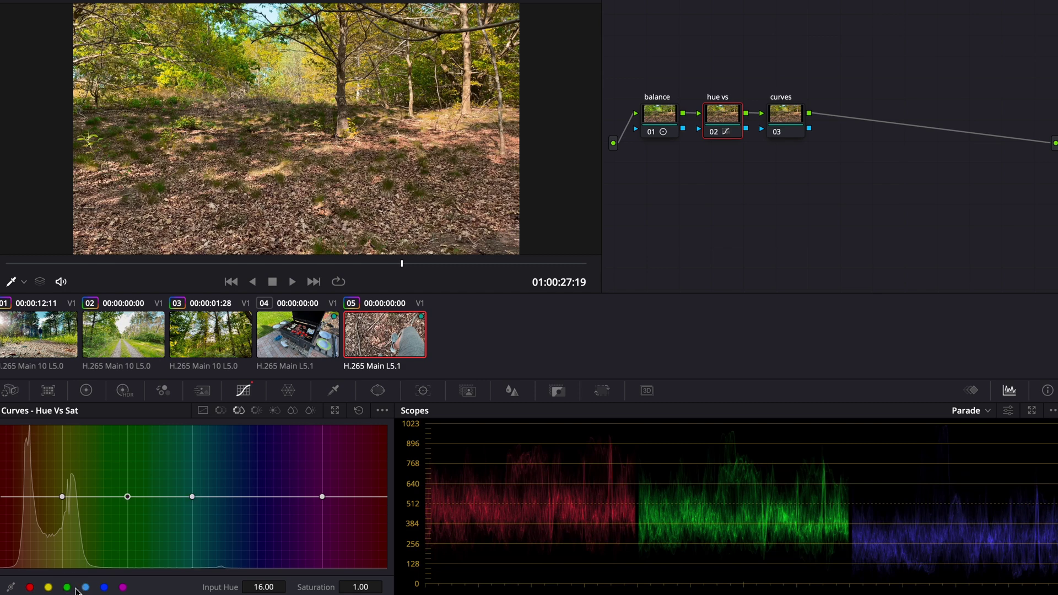
left_click(104, 587)
left_click_drag(257, 496, 253, 489)
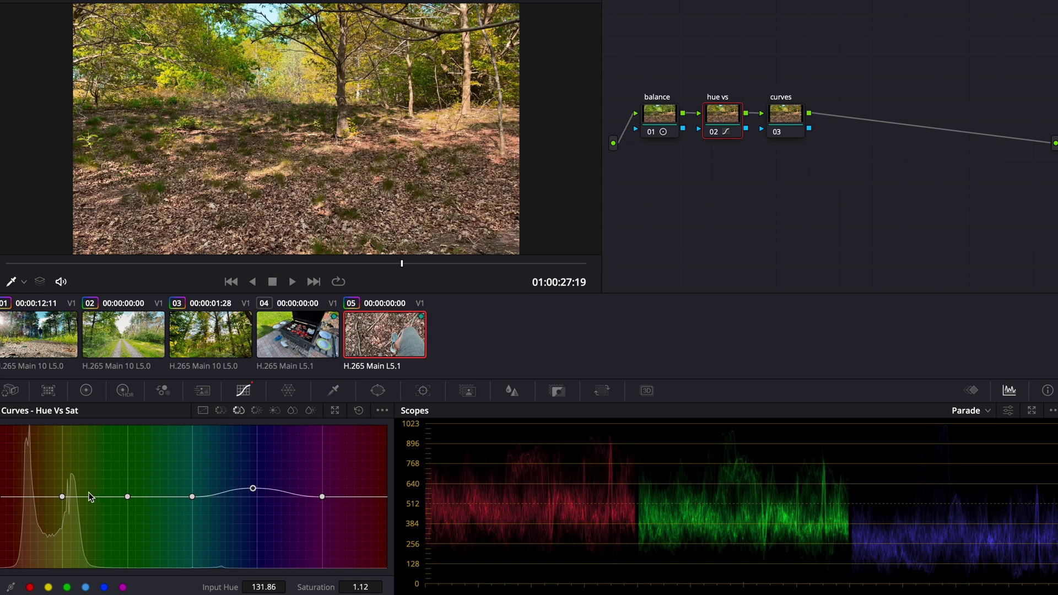
left_click_drag(62, 497, 32, 484)
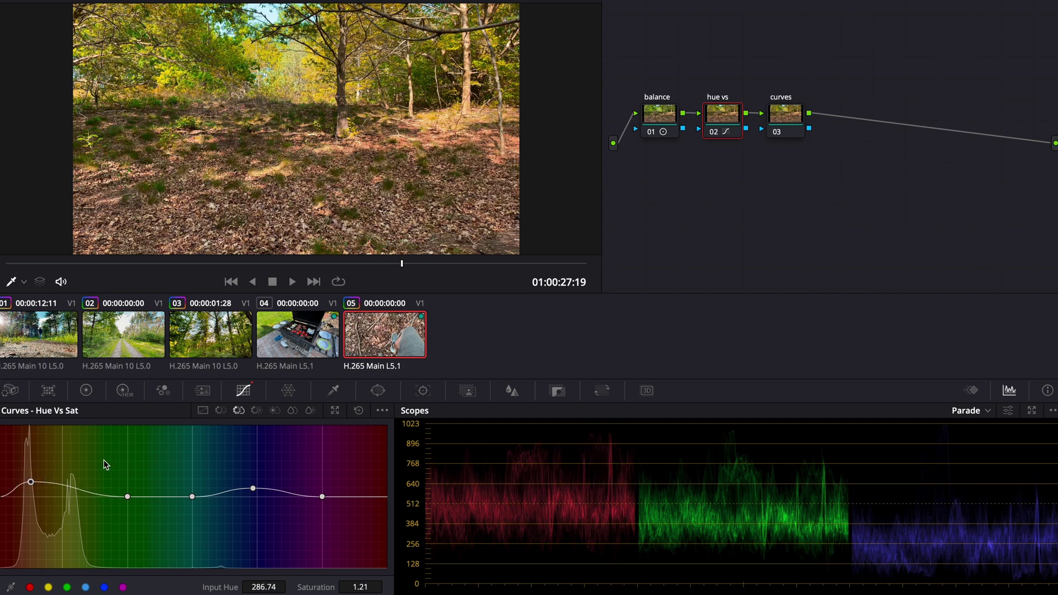
left_click(70, 491)
left_click_drag(30, 482, 31, 493)
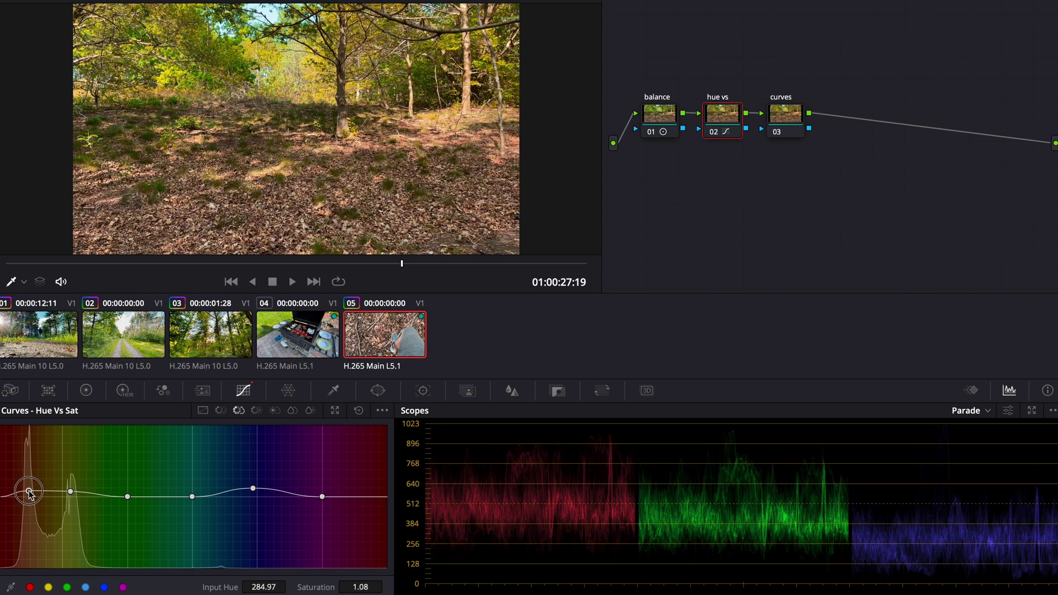
left_click_drag(260, 265, 211, 277)
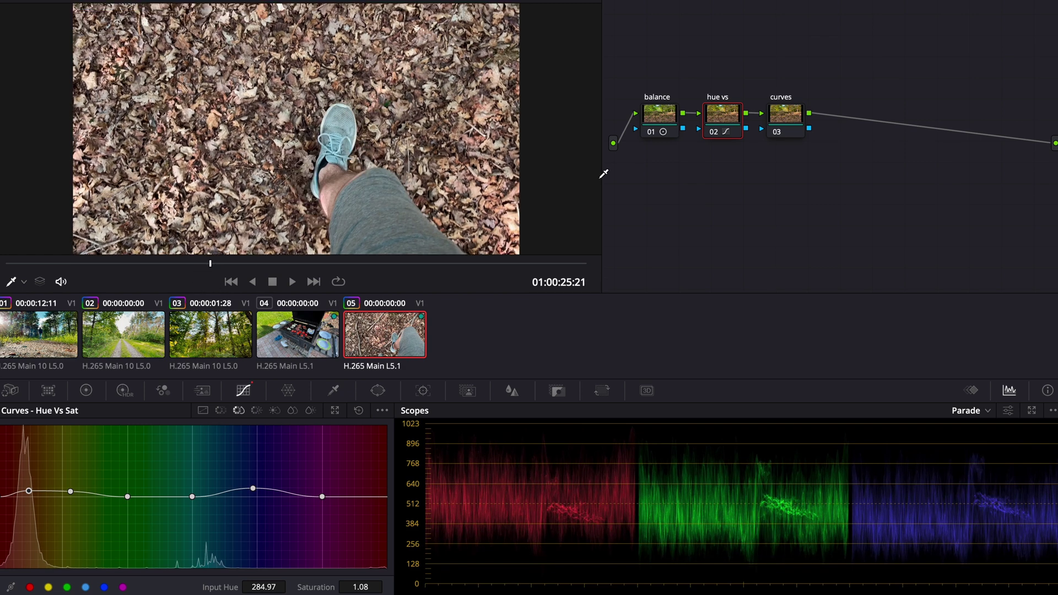
Compare the hue vs node off and on, then unlink the curves node's channels to edit red.
left_click(712, 132)
left_click(712, 132)
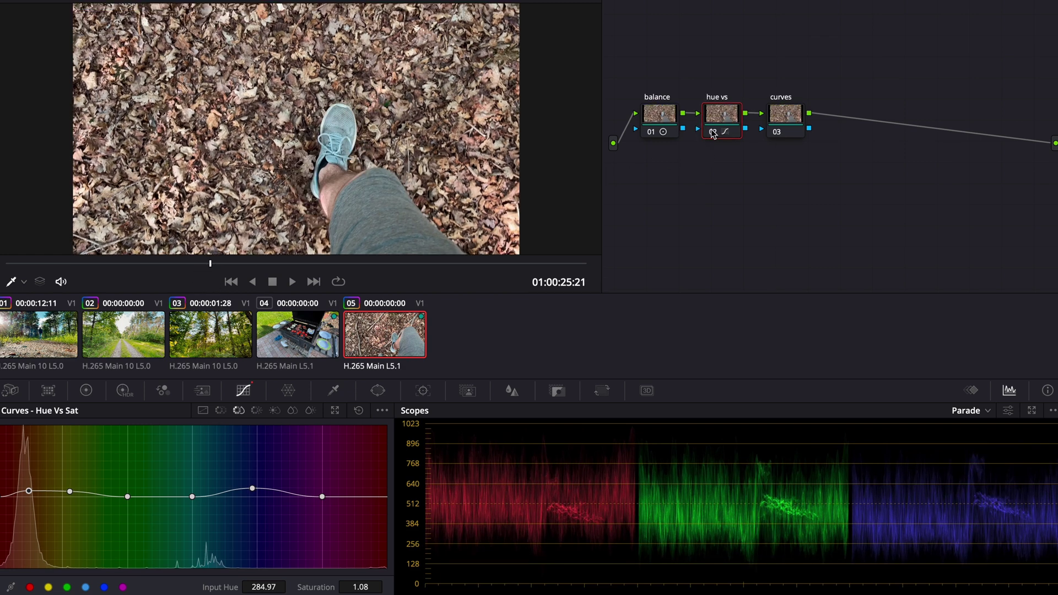
left_click(784, 114)
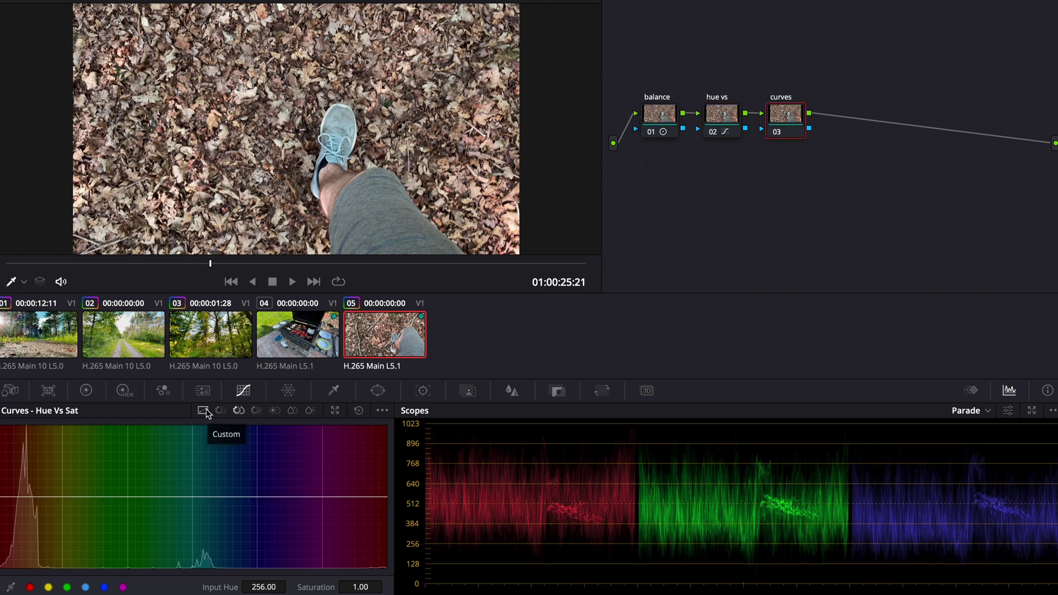
left_click(203, 410)
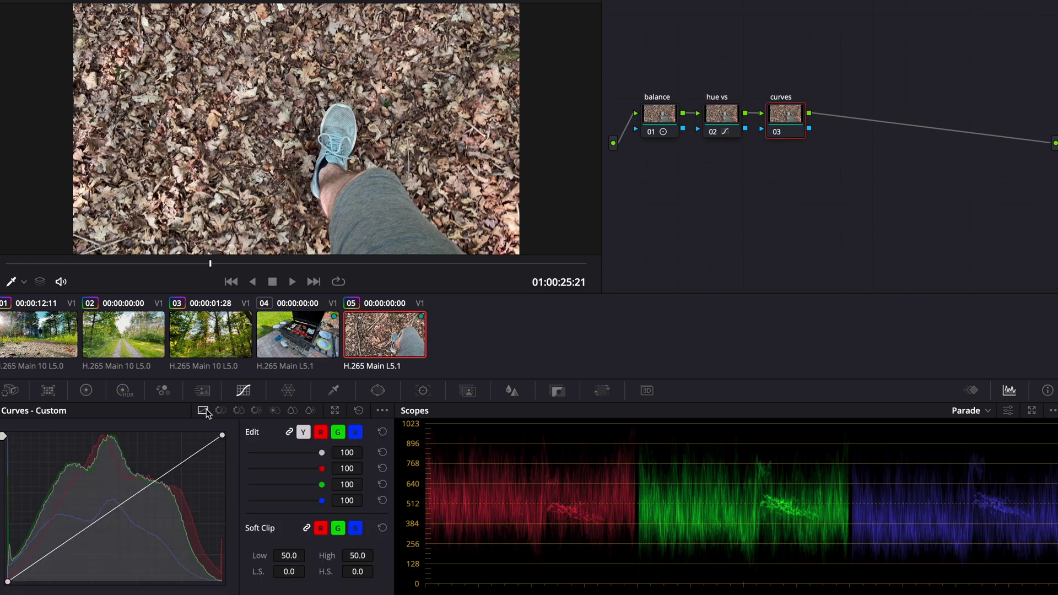
left_click(289, 432)
left_click(320, 432)
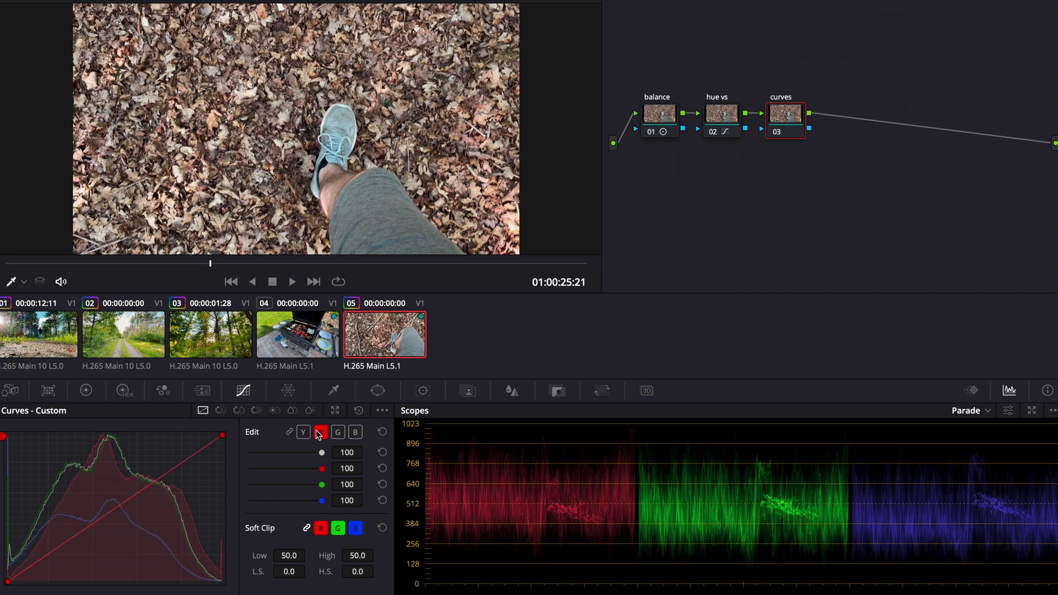
Shape the red channel into an S-curve with lowered shadows, a midtone point and adjusted highlights.
left_click(71, 538)
left_click_drag(35, 560, 44, 567)
left_click(183, 463)
mouse_move(184, 464)
left_mouse_down()
mouse_move(140, 488)
mouse_move(210, 439)
mouse_move(170, 465)
left_mouse_up()
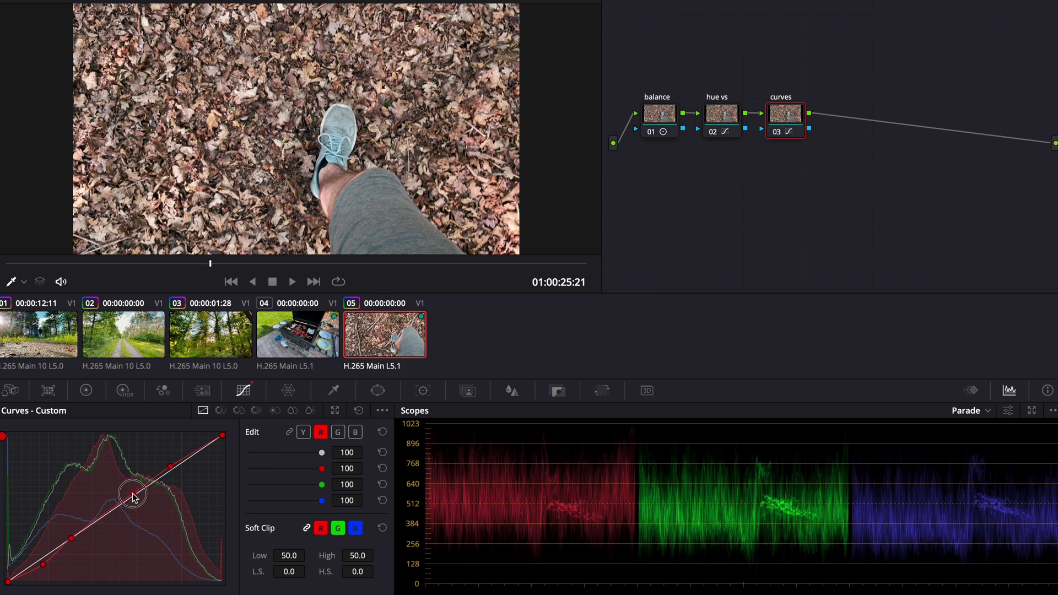
left_click(135, 492)
left_click_drag(331, 264, 372, 264)
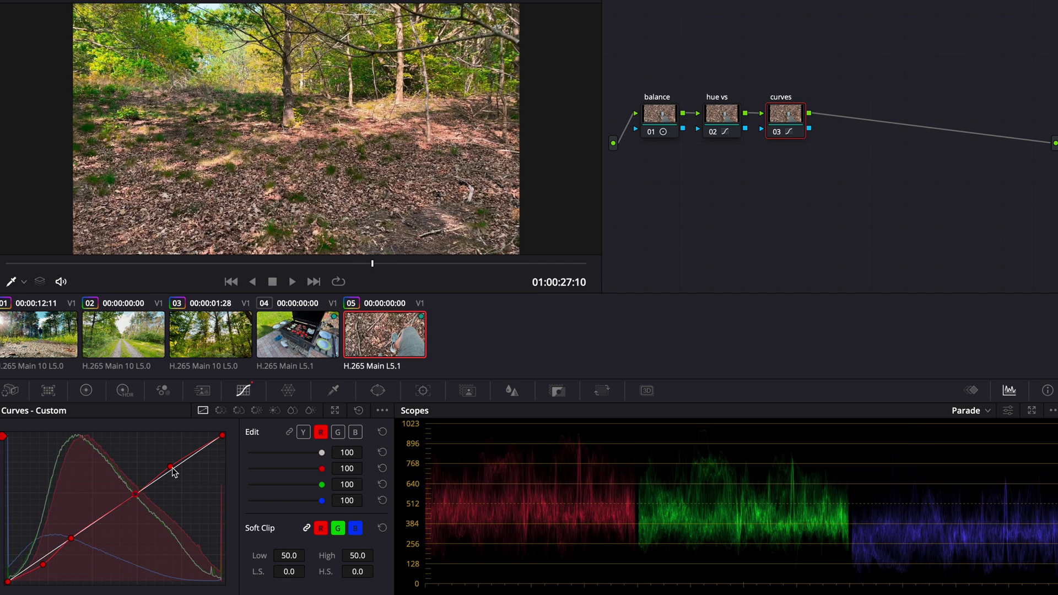
left_click_drag(172, 471, 130, 499)
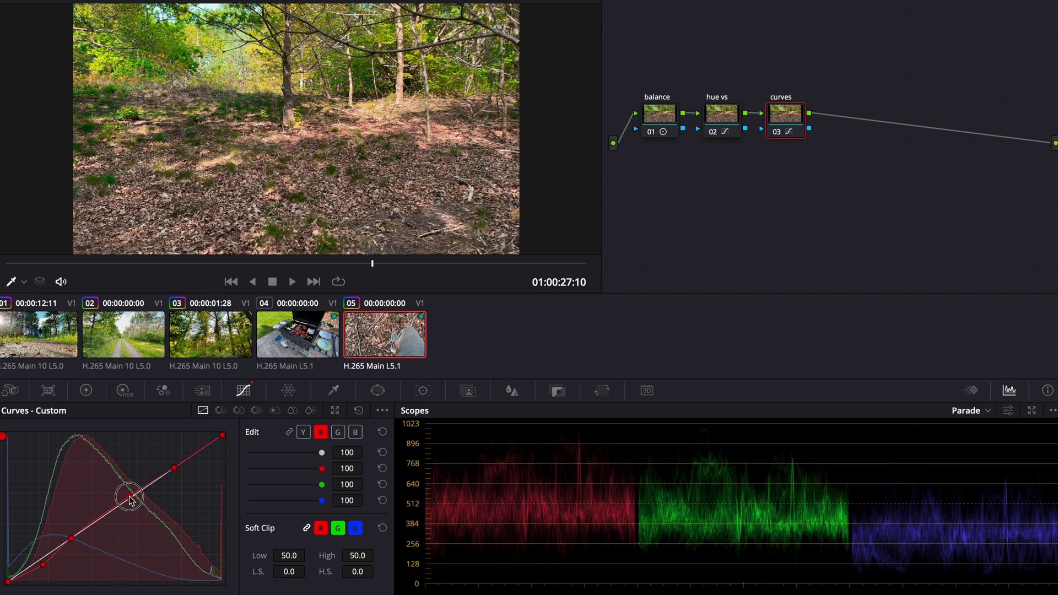
left_click_drag(318, 262, 104, 281)
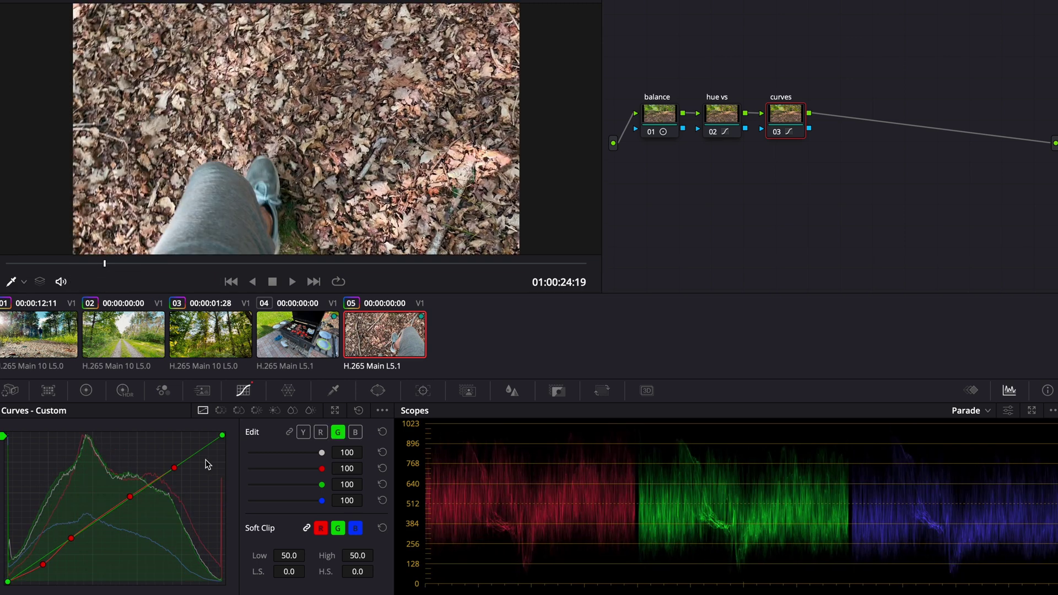
Add a gentle green S-curve with highlight, shadow and midtone points.
left_click_drag(176, 465, 168, 475)
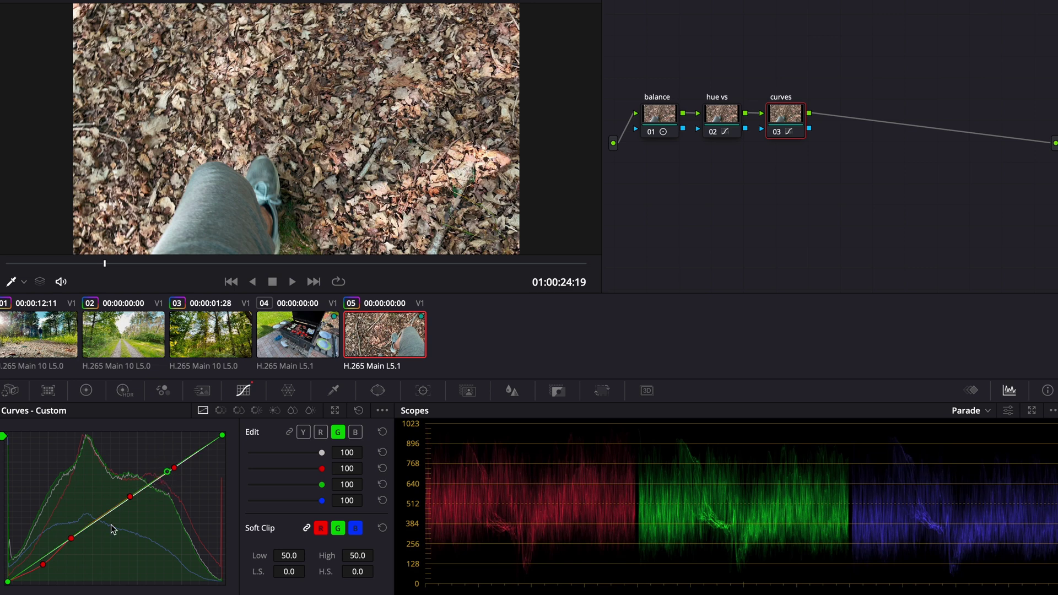
left_click_drag(56, 549, 58, 551)
left_click_drag(105, 515, 107, 516)
left_click_drag(163, 265, 210, 263)
Pull down the upper mids on the luma curve, checking both leaves and forest frames.
left_click_drag(42, 560, 51, 558)
left_click_drag(148, 490, 151, 492)
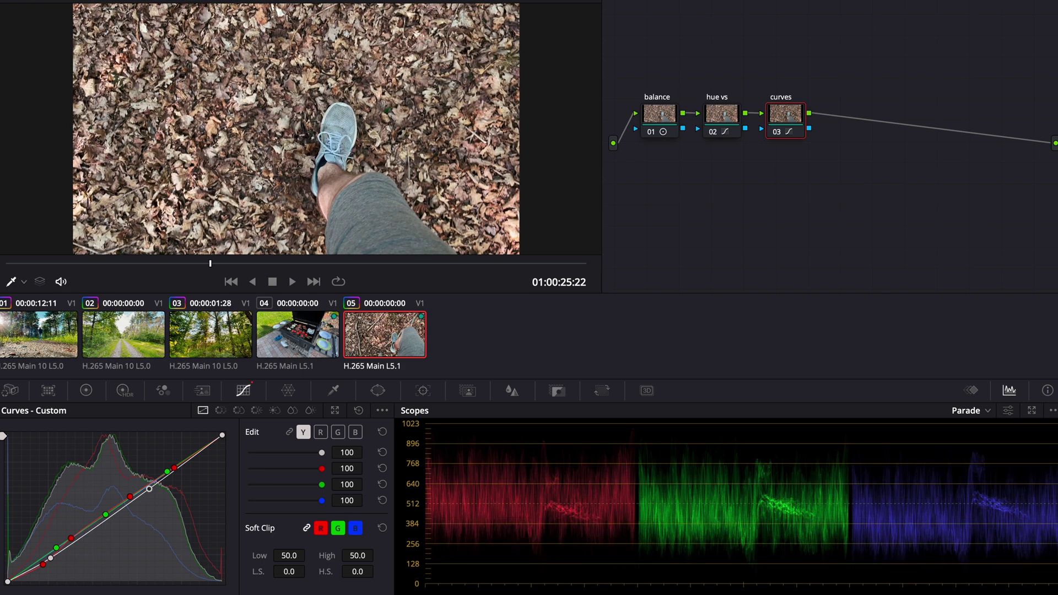
left_click(296, 265)
left_click_drag(297, 265, 111, 265)
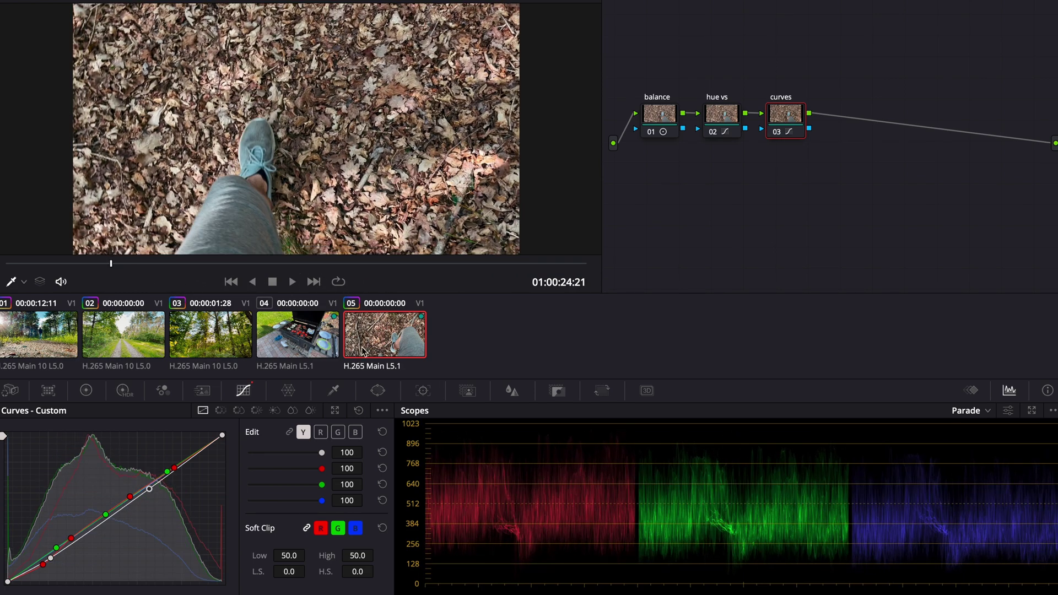
Copy the leaves grade onto grill clip 04 and set red, green and blue curve intensity to 61.
left_click(300, 345)
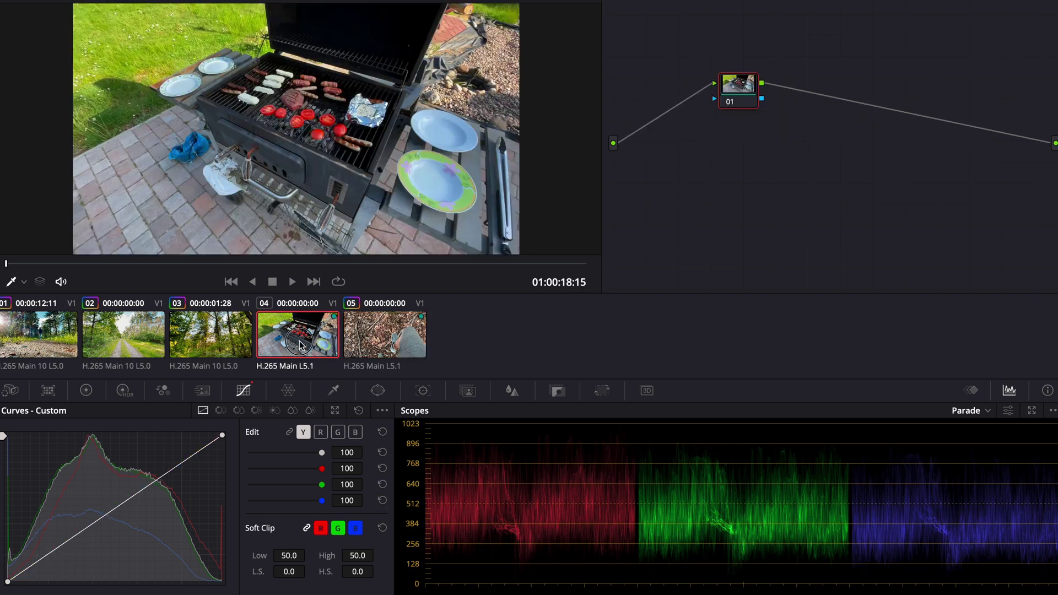
key("equal")
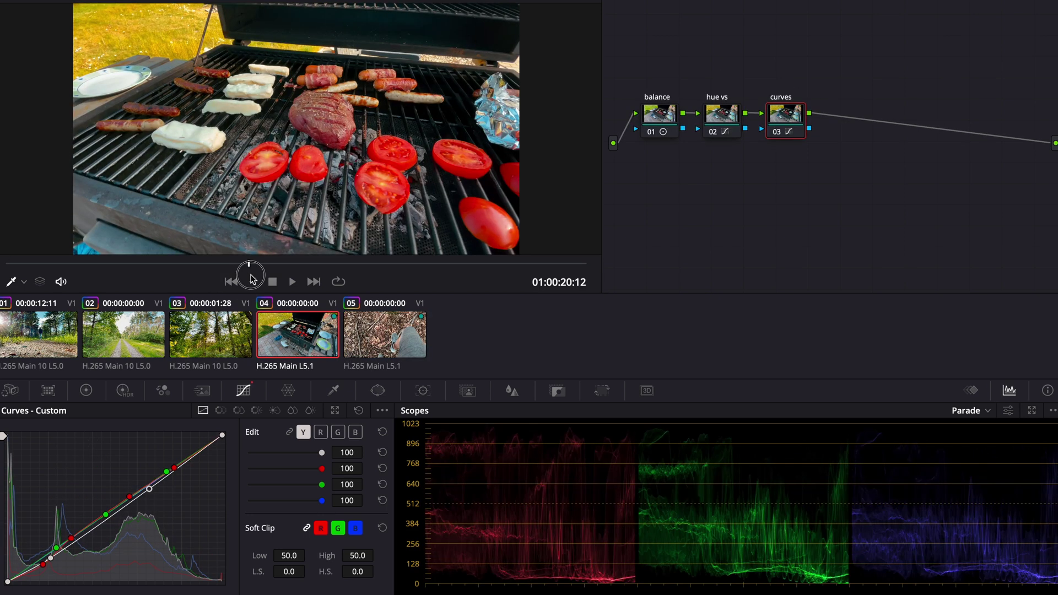
left_click_drag(250, 277, 21, 284)
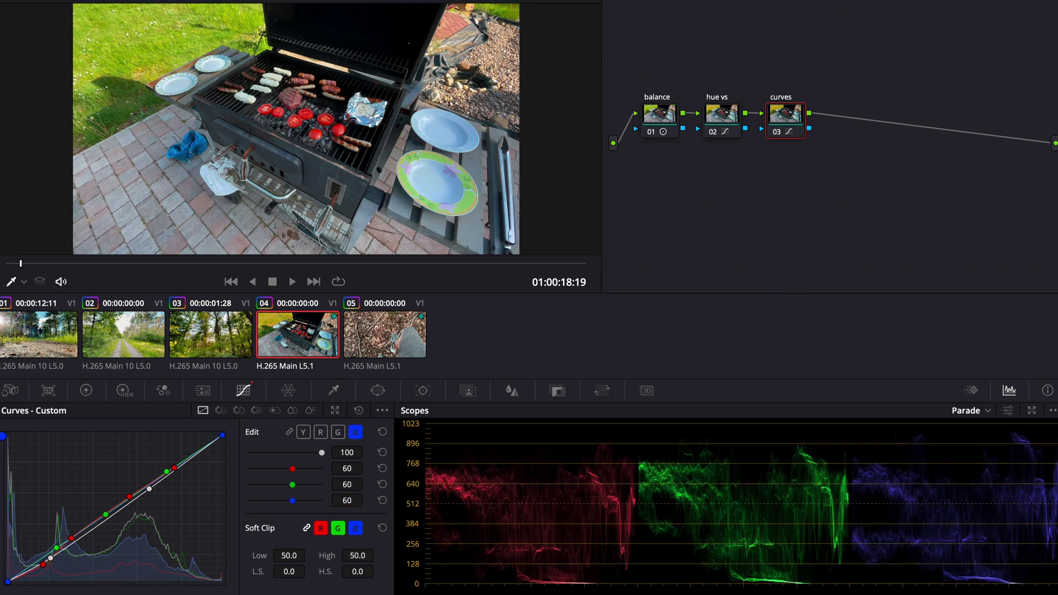
left_click(373, 326)
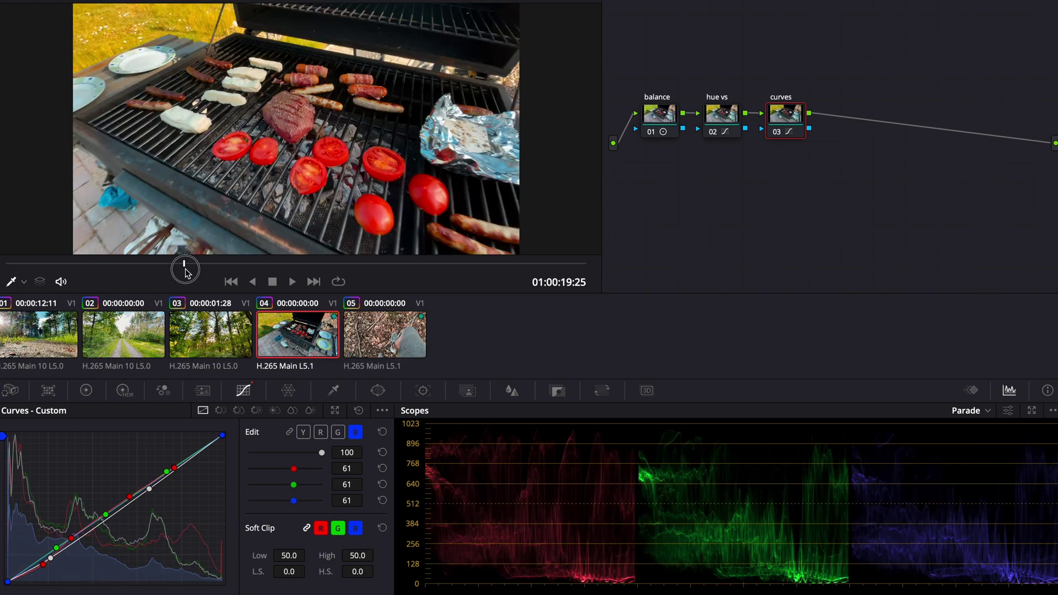